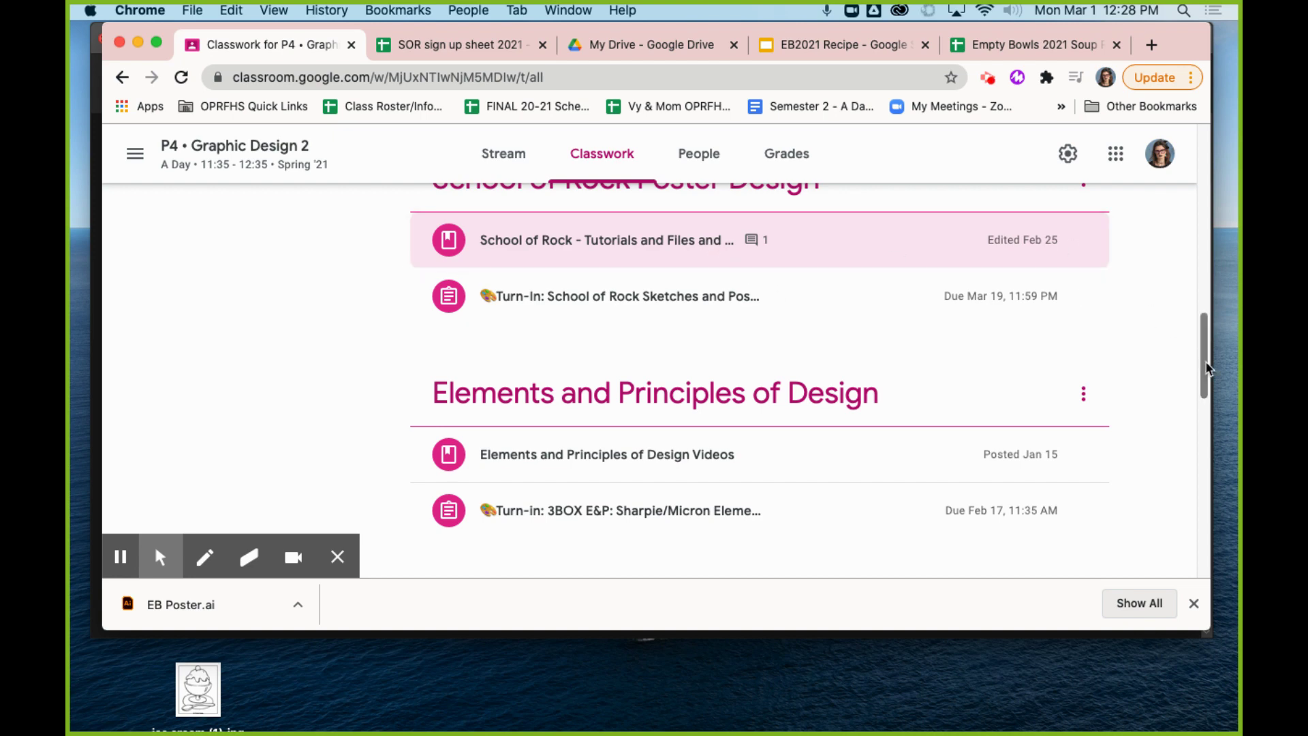
Step: Expand the School of Rock tutorials post in Google Classroom and open its full material page
{"action": "mouse_move", "coordinate": [1204, 372]}
{"action": "left_mouse_down"}
{"action": "mouse_move", "coordinate": [1204, 315]}
{"action": "mouse_move", "coordinate": [1209, 360]}
{"action": "left_mouse_up"}
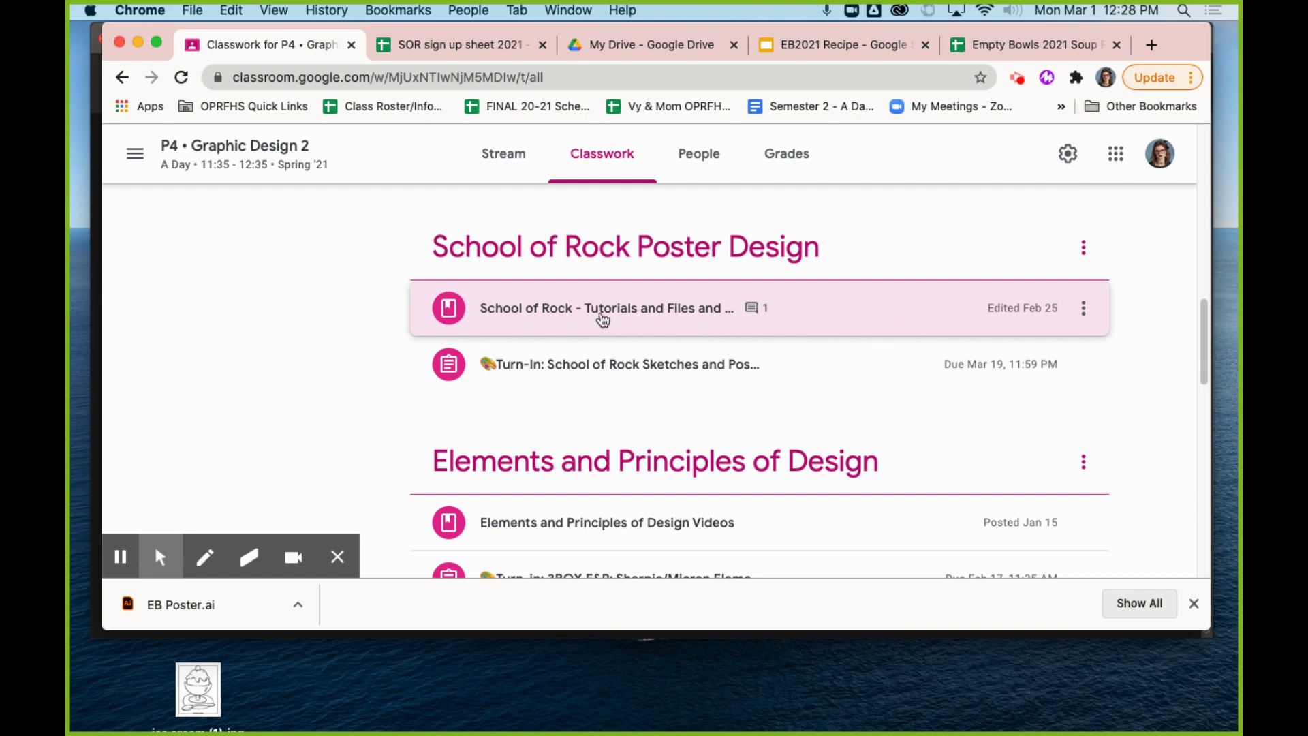
{"action": "left_click", "coordinate": [671, 315]}
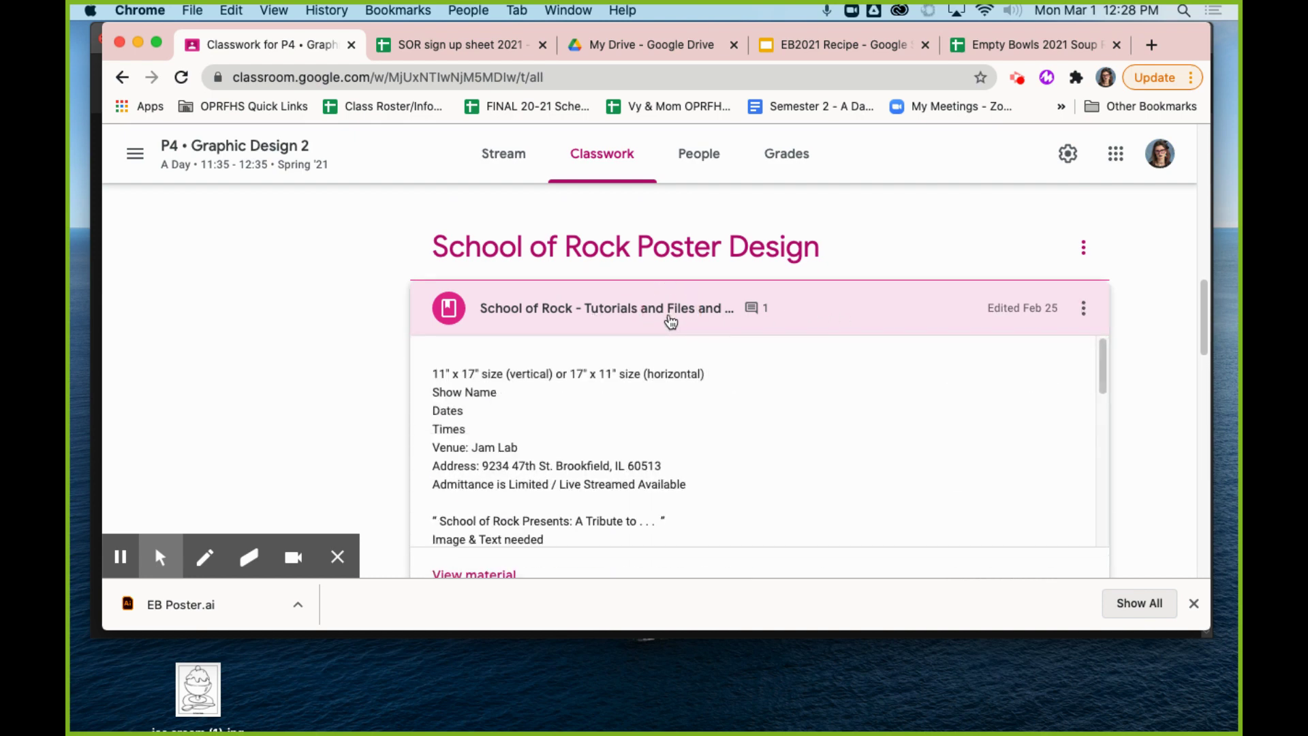
{"action": "mouse_move", "coordinate": [1211, 330]}
{"action": "left_mouse_down"}
{"action": "mouse_move", "coordinate": [1211, 361]}
{"action": "mouse_move", "coordinate": [1211, 347]}
{"action": "left_mouse_up"}
{"action": "left_click", "coordinate": [475, 489]}
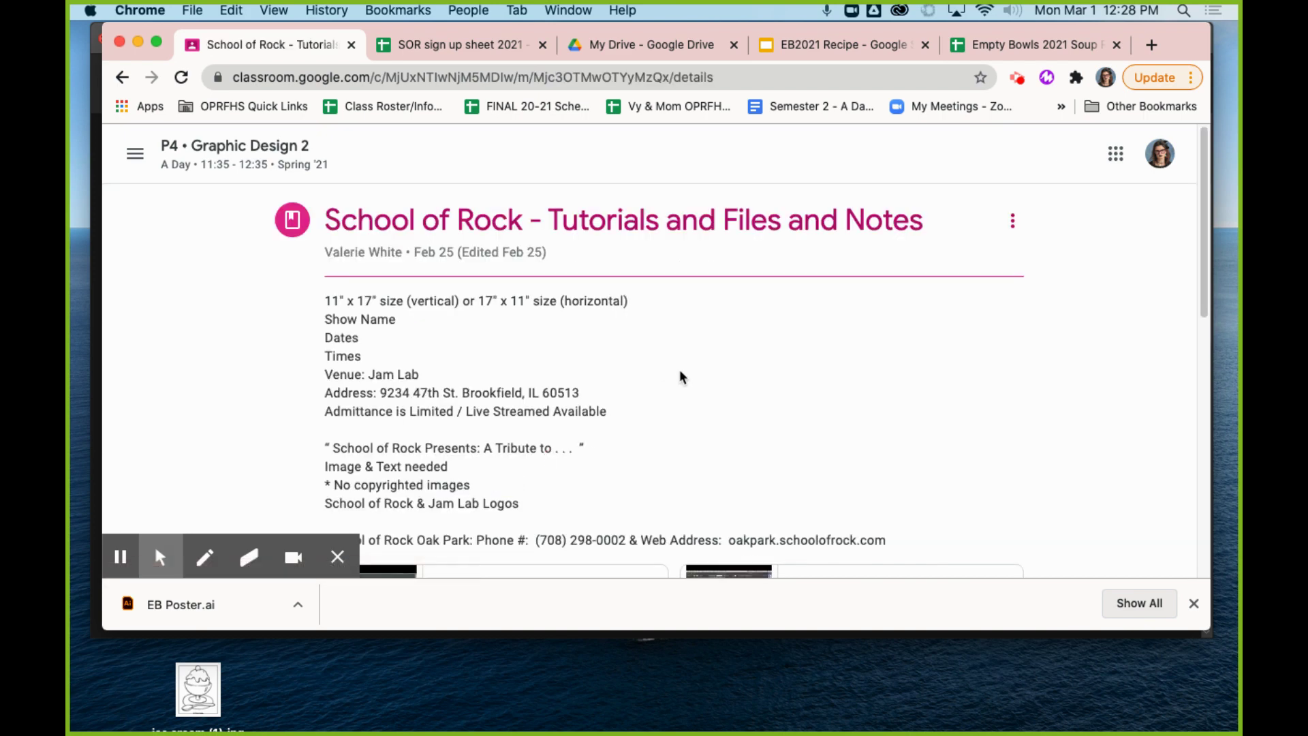
Step: Open the SCHOOL OF ROCK link card from the attachments in a new tab
{"action": "left_click_drag", "start_coordinate": [1205, 259], "coordinate": [1226, 439]}
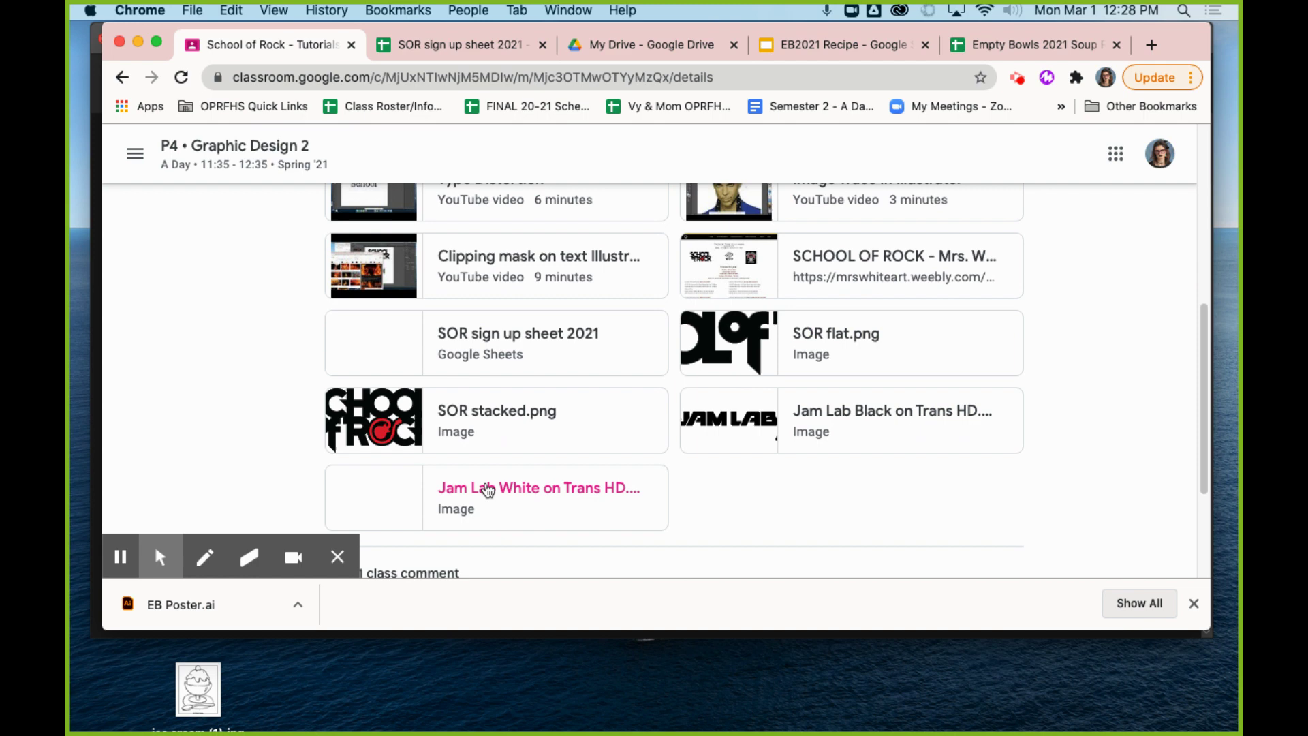
{"action": "mouse_move", "coordinate": [1204, 373]}
{"action": "left_mouse_down"}
{"action": "mouse_move", "coordinate": [1204, 337]}
{"action": "mouse_move", "coordinate": [1204, 355]}
{"action": "left_mouse_up"}
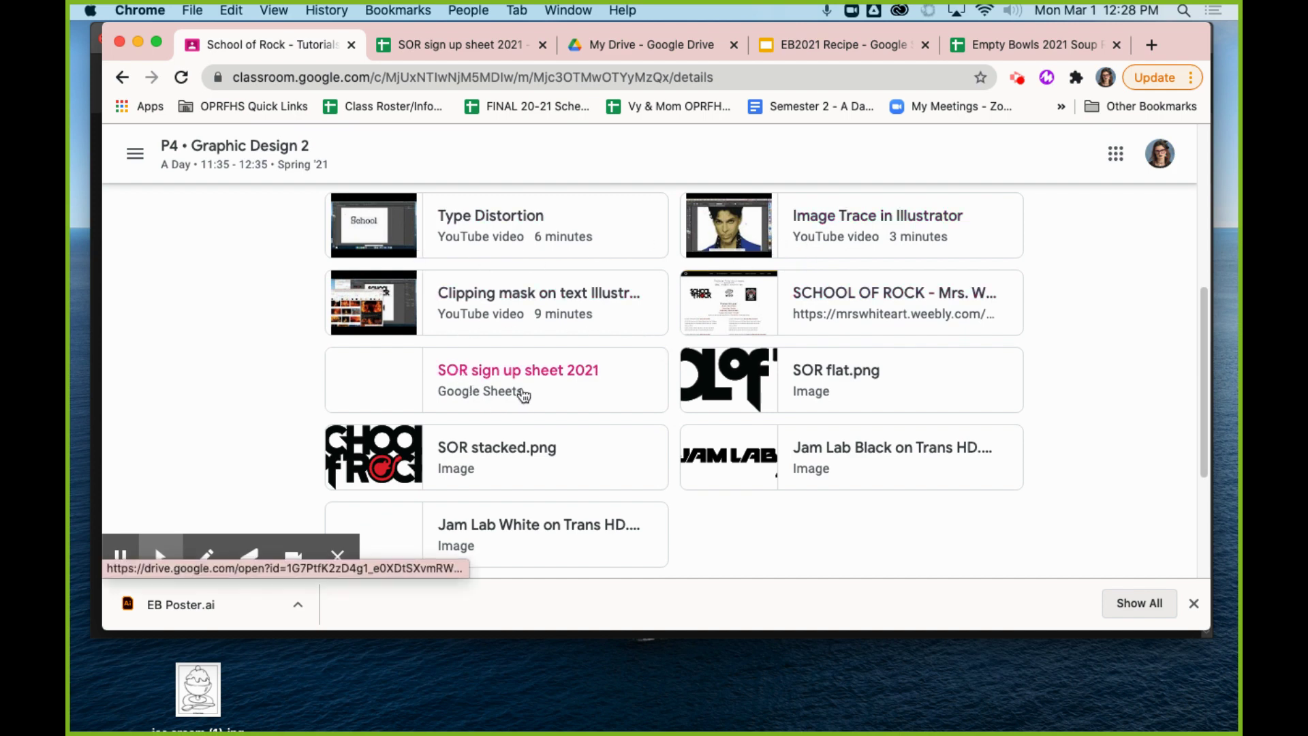
{"action": "left_click", "coordinate": [861, 312]}
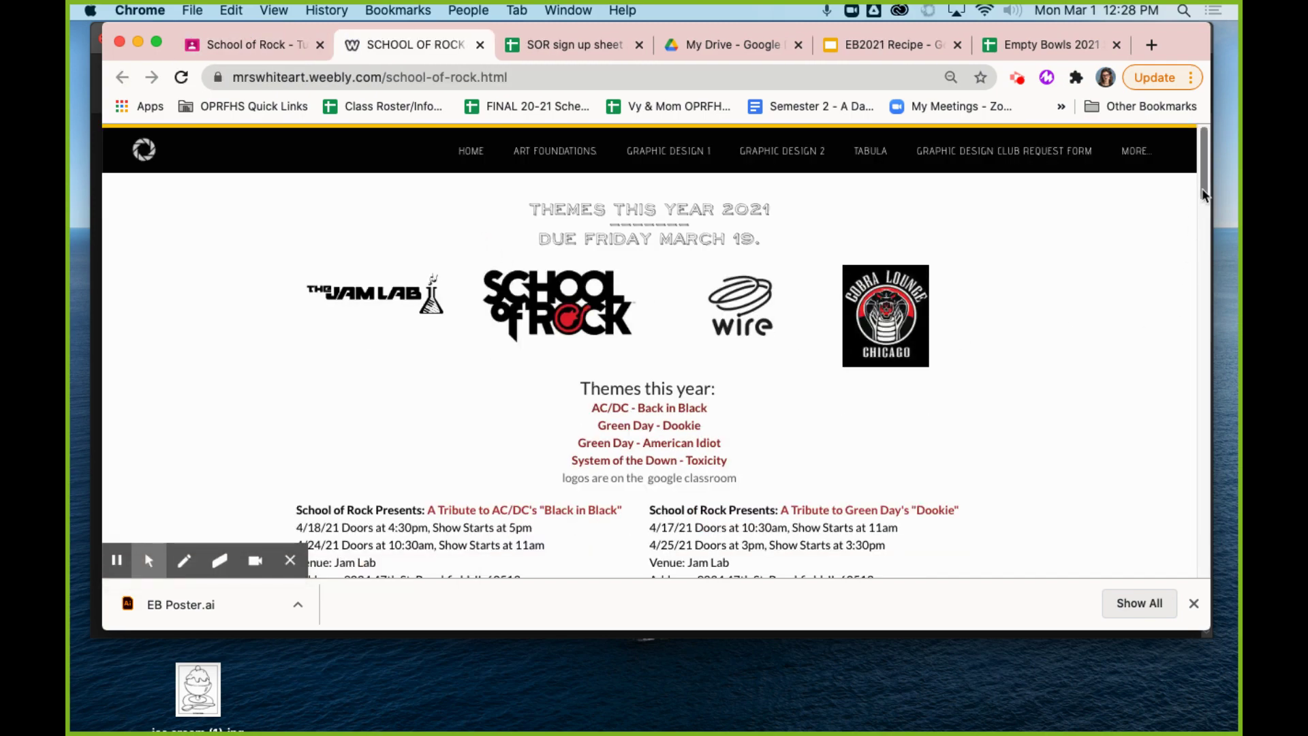
Step: Scroll through the Weebly School of Rock themes page, then close its tab
{"action": "left_click_drag", "start_coordinate": [1203, 194], "coordinate": [1211, 237]}
{"action": "scroll", "coordinate": [571, 235], "scroll_direction": "down", "scroll_amount": 2}
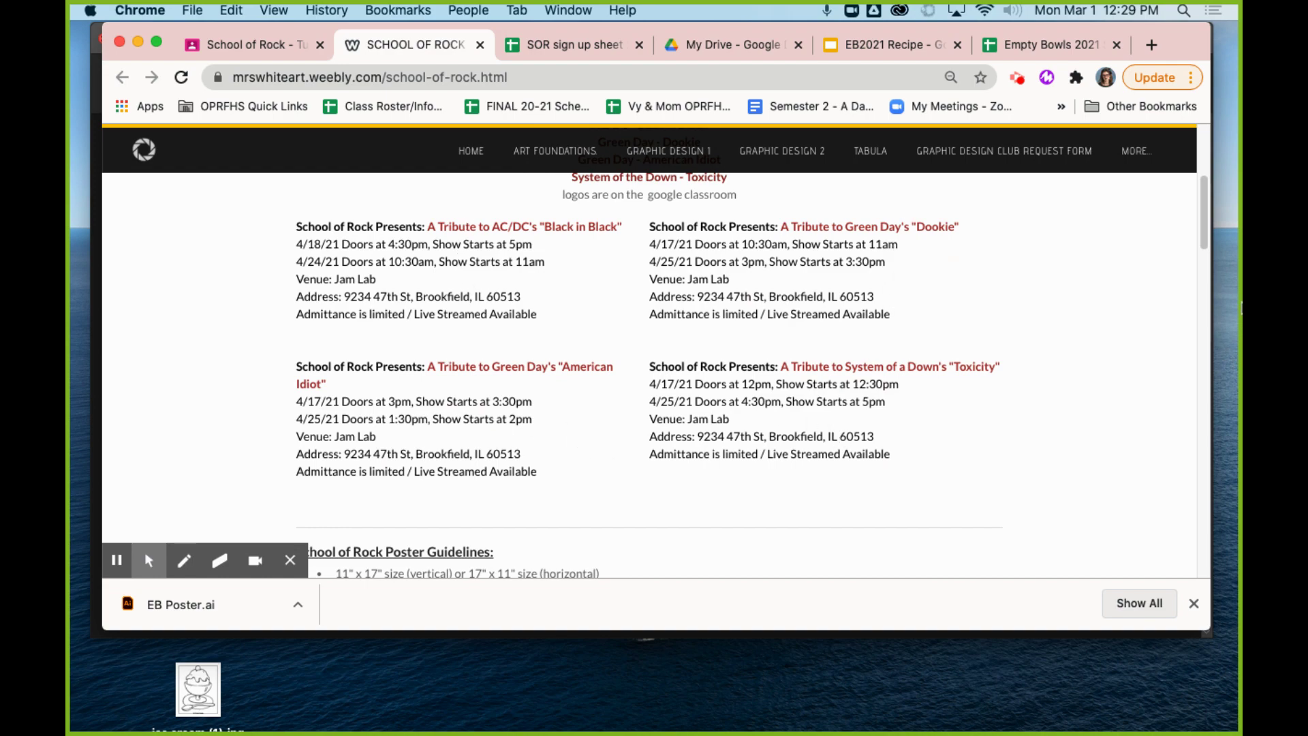
{"action": "scroll", "coordinate": [920, 145], "scroll_direction": "up", "scroll_amount": 5}
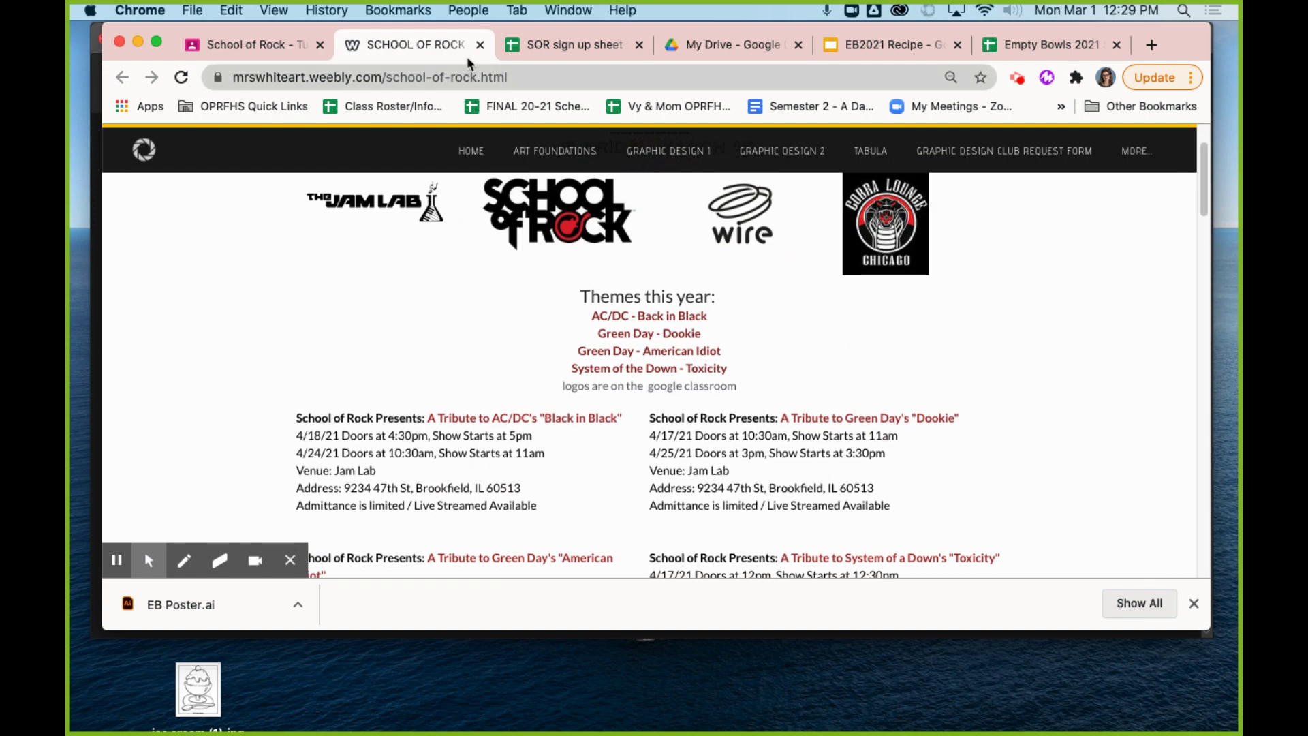
{"action": "left_click", "coordinate": [480, 45]}
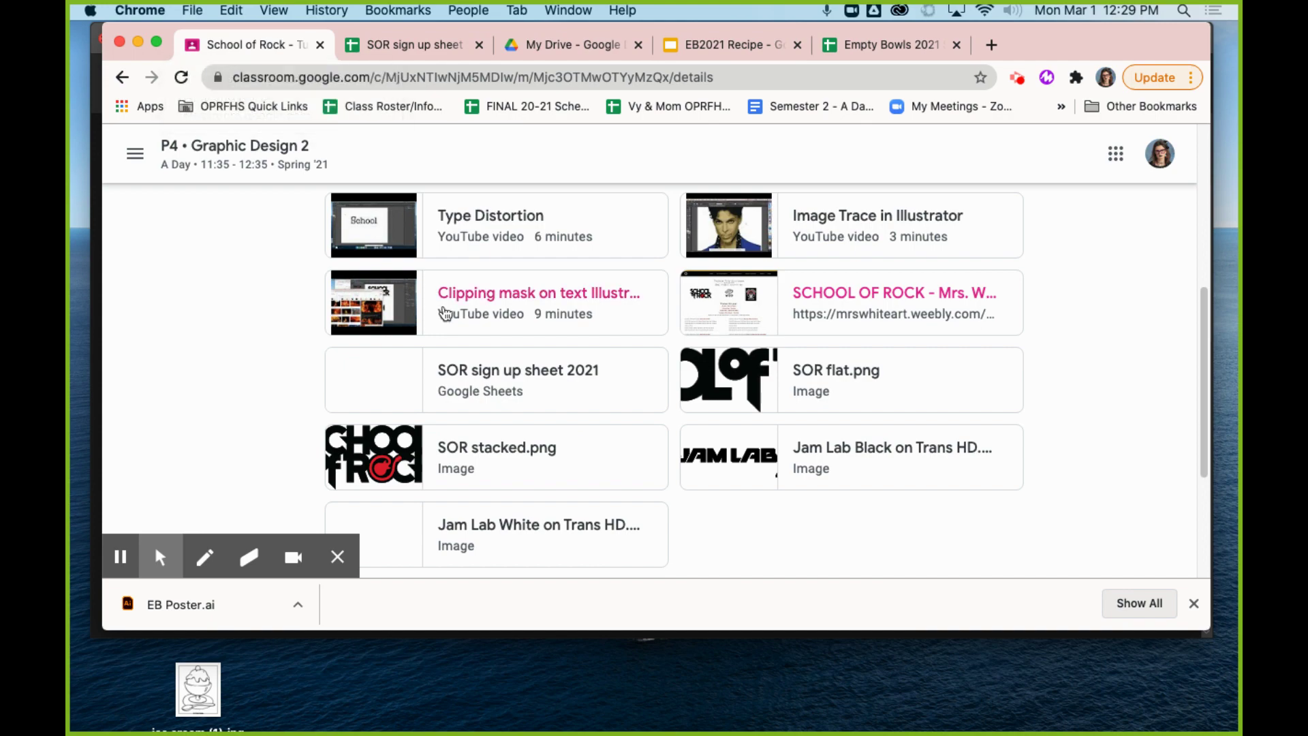
Step: Bring Illustrator to the front and hide the Chrome browser
{"action": "key", "text": "super+Tab"}
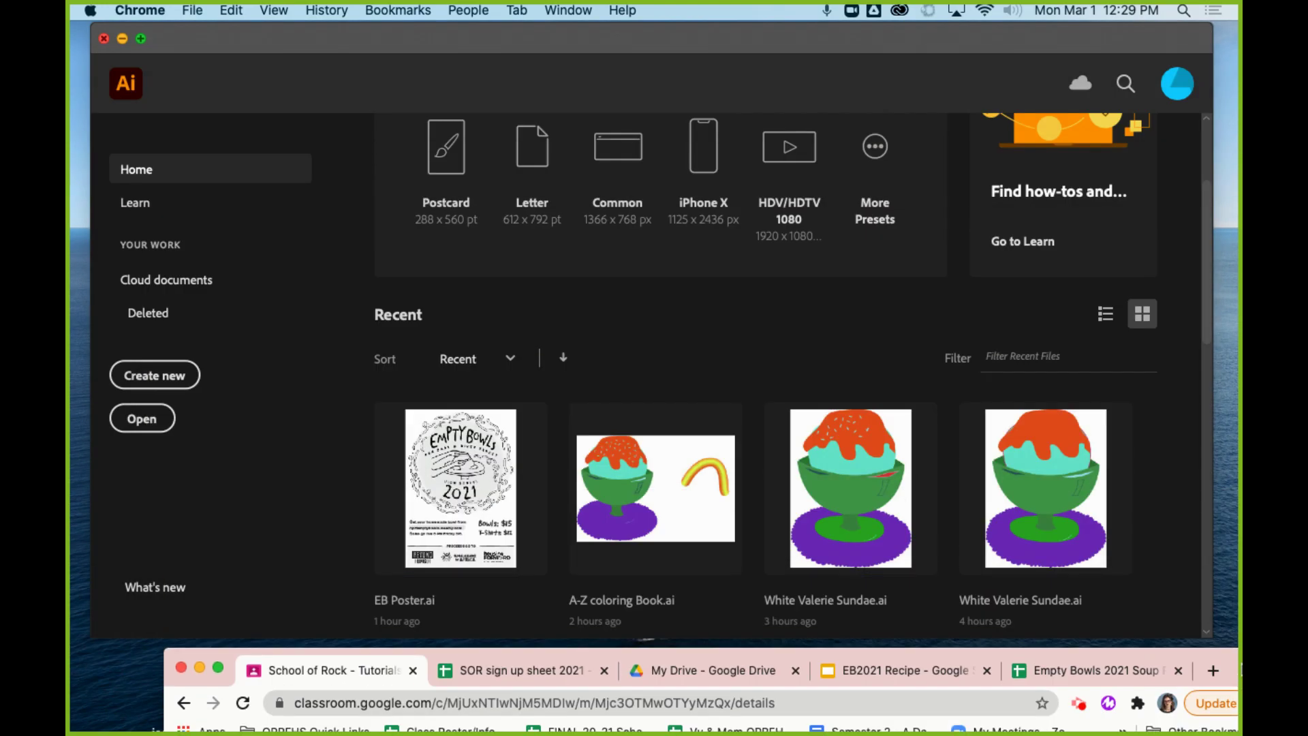
{"action": "key", "text": "super+h"}
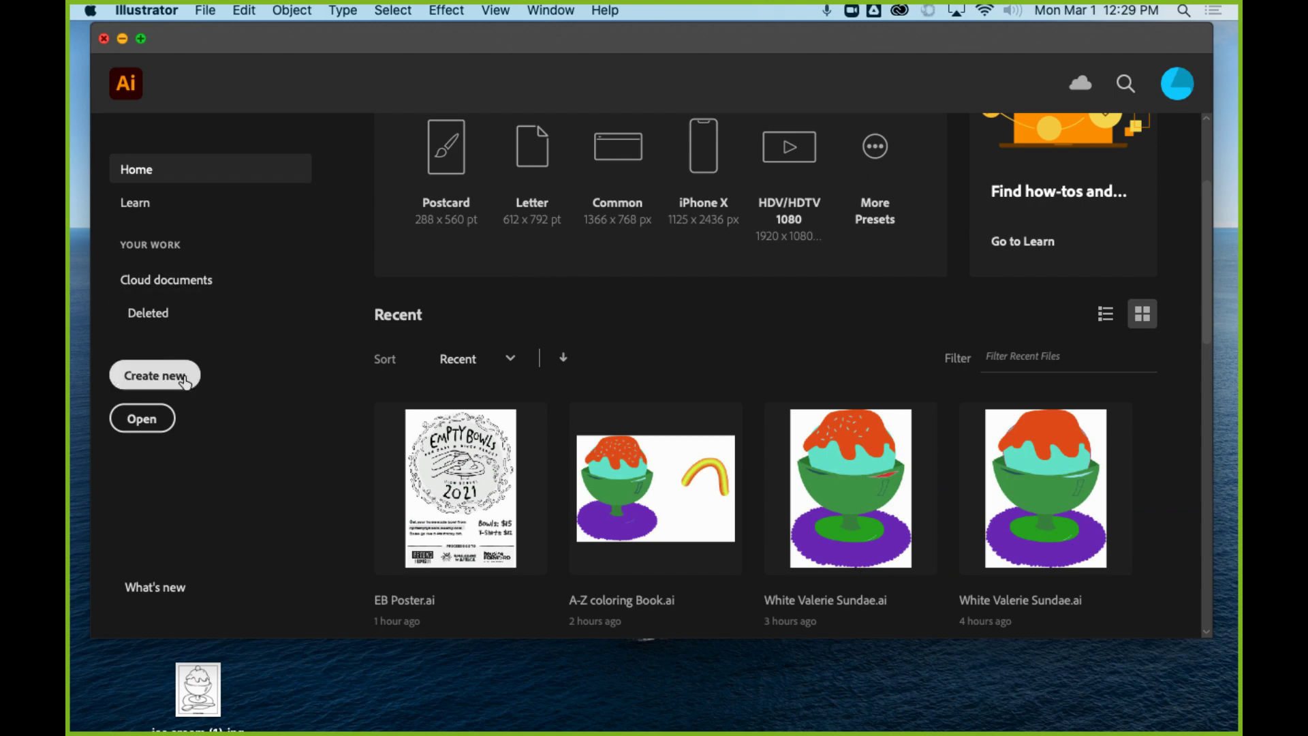
Step: Start a new document on the Print presets and reposition the dialog to show Preset Details
{"action": "left_click", "coordinate": [161, 385]}
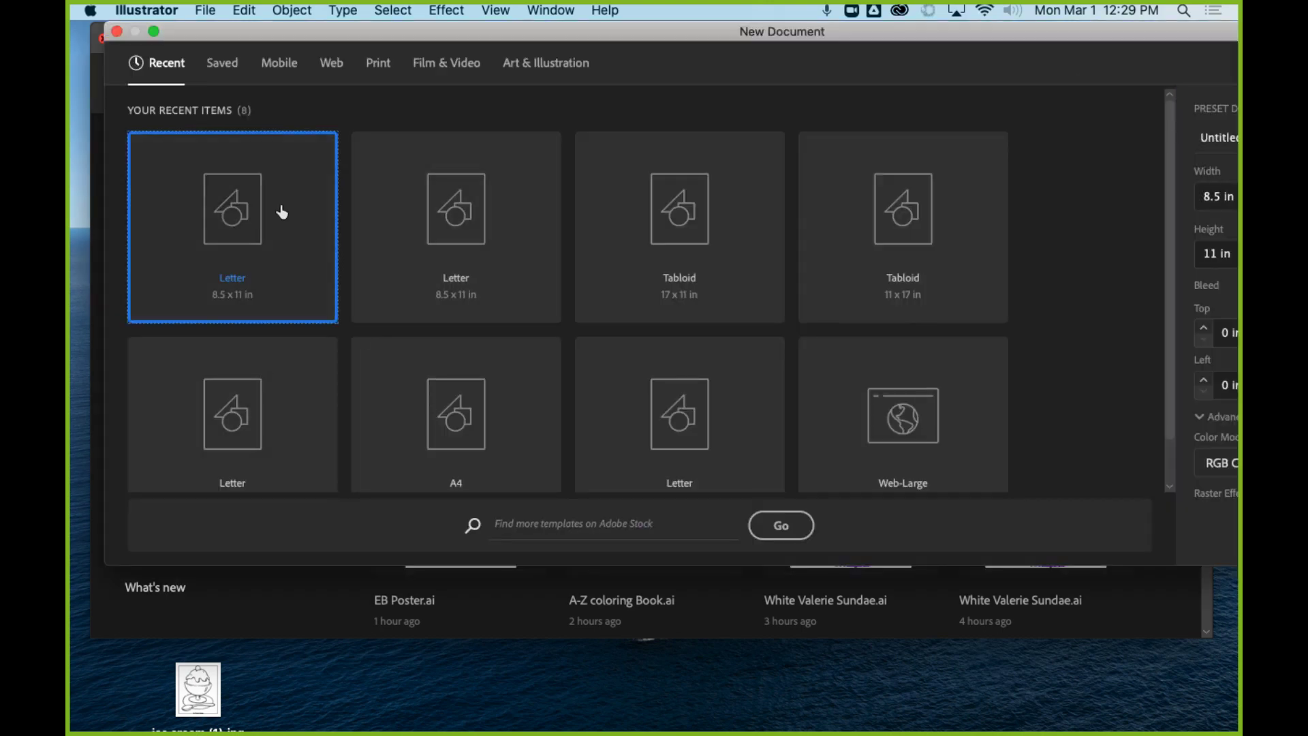
{"action": "mouse_move", "coordinate": [615, 38]}
{"action": "left_mouse_down"}
{"action": "mouse_move", "coordinate": [613, 76]}
{"action": "mouse_move", "coordinate": [605, 43]}
{"action": "left_mouse_up"}
{"action": "left_click", "coordinate": [368, 71]}
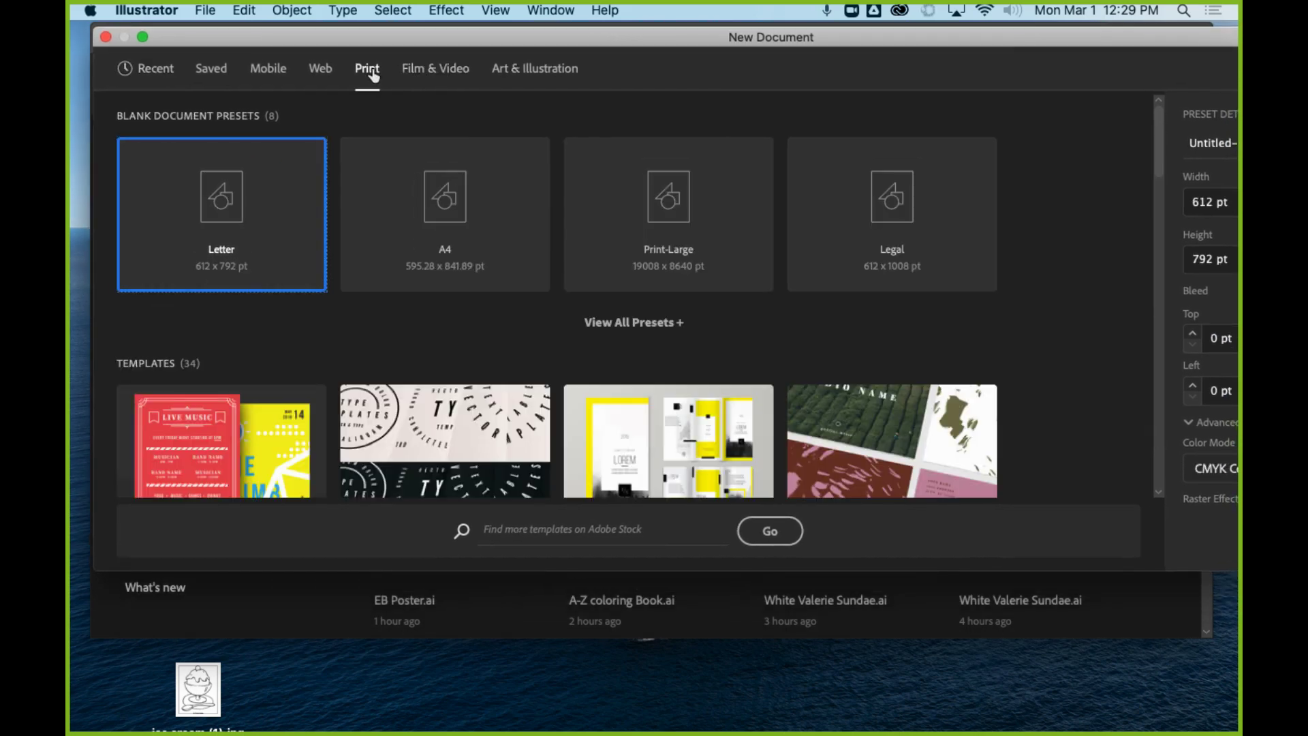
{"action": "left_click_drag", "start_coordinate": [966, 46], "coordinate": [522, 43]}
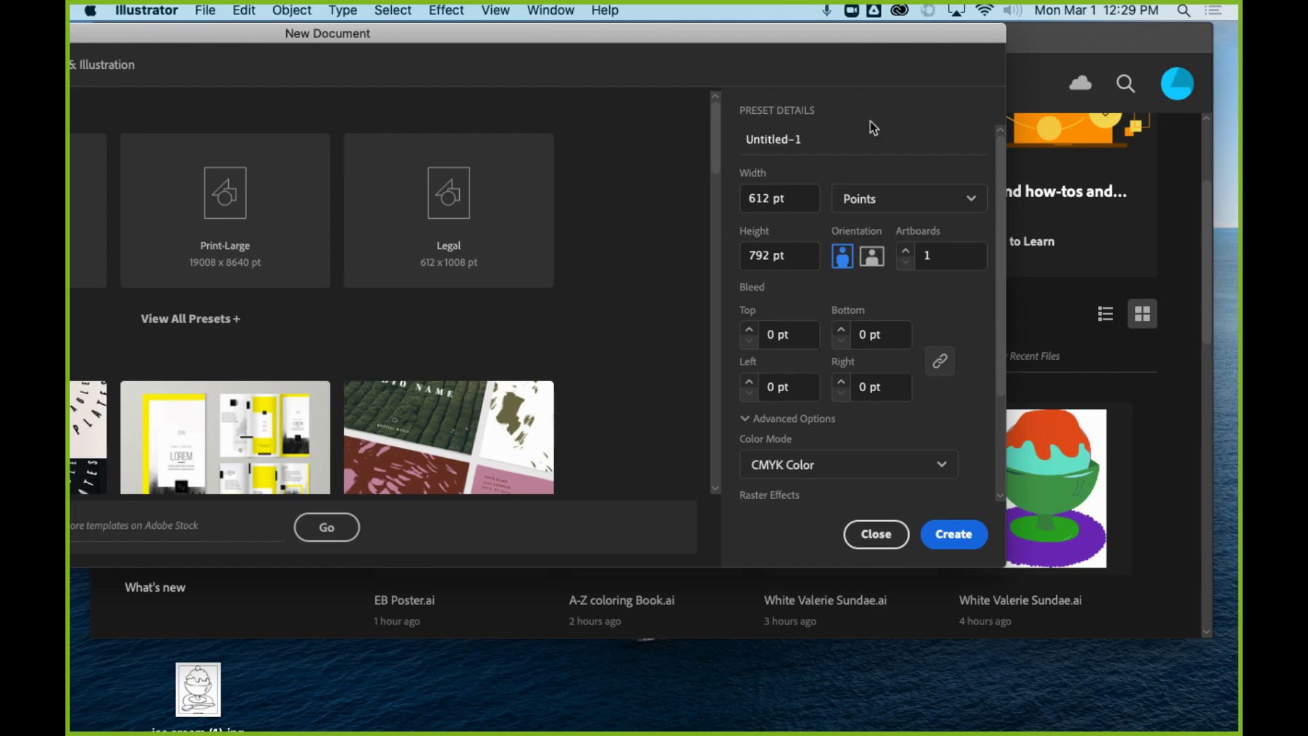
{"action": "left_click_drag", "start_coordinate": [806, 39], "coordinate": [861, 68]}
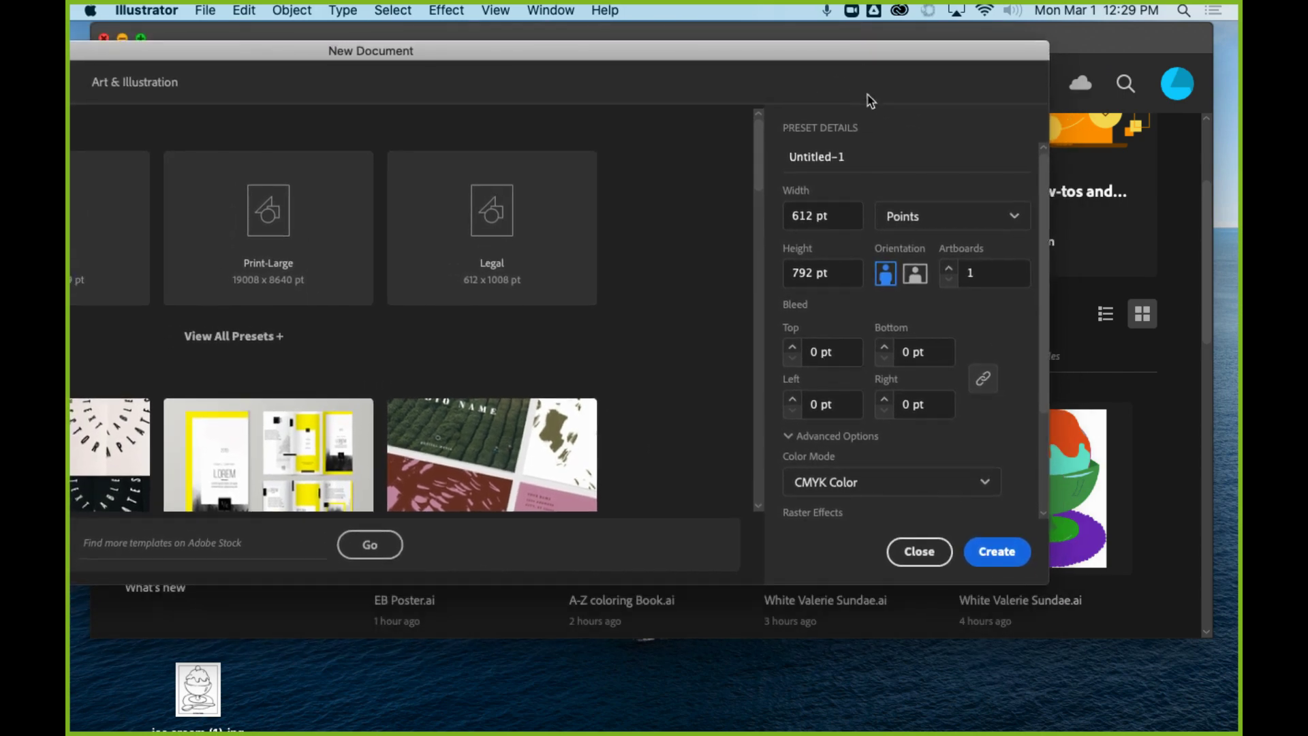
Step: Name the document 'Last First SOR –Green Day Dookie'
{"action": "left_click", "coordinate": [855, 156]}
{"action": "left_click_drag", "start_coordinate": [855, 158], "coordinate": [770, 161]}
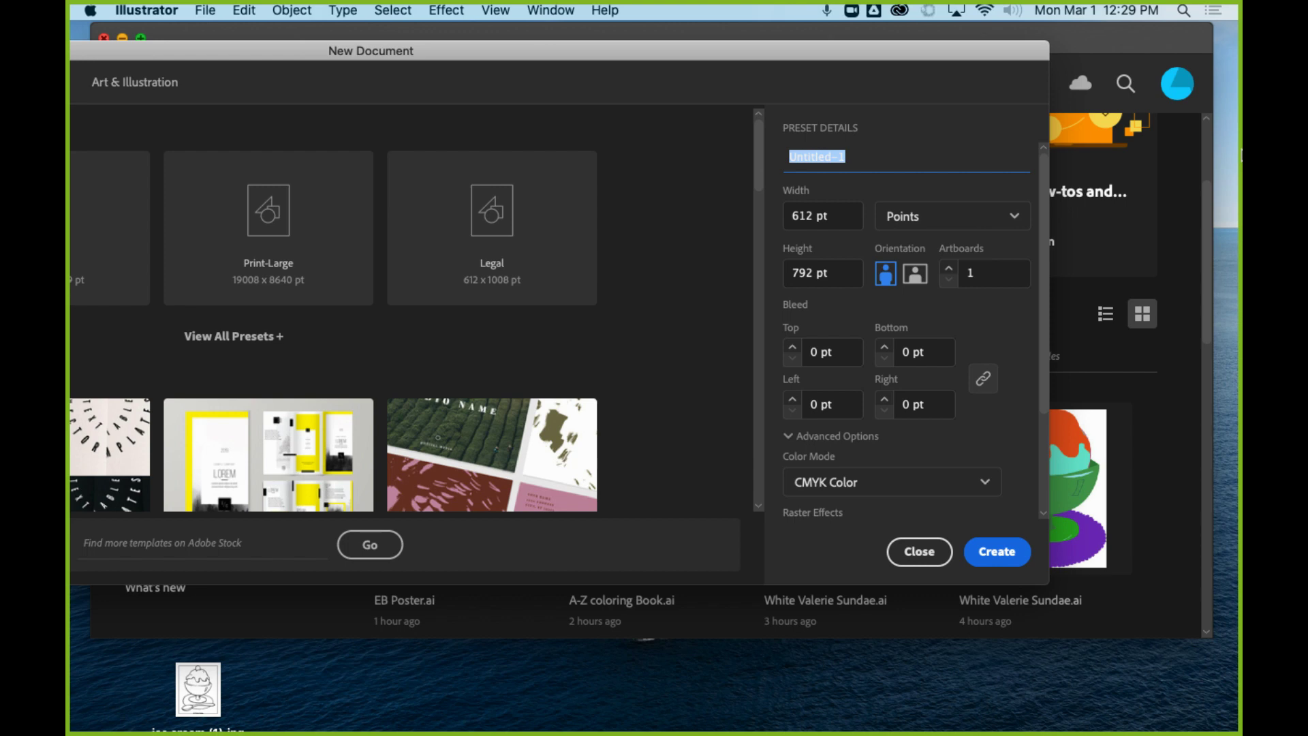
{"action": "type", "text": "W"}
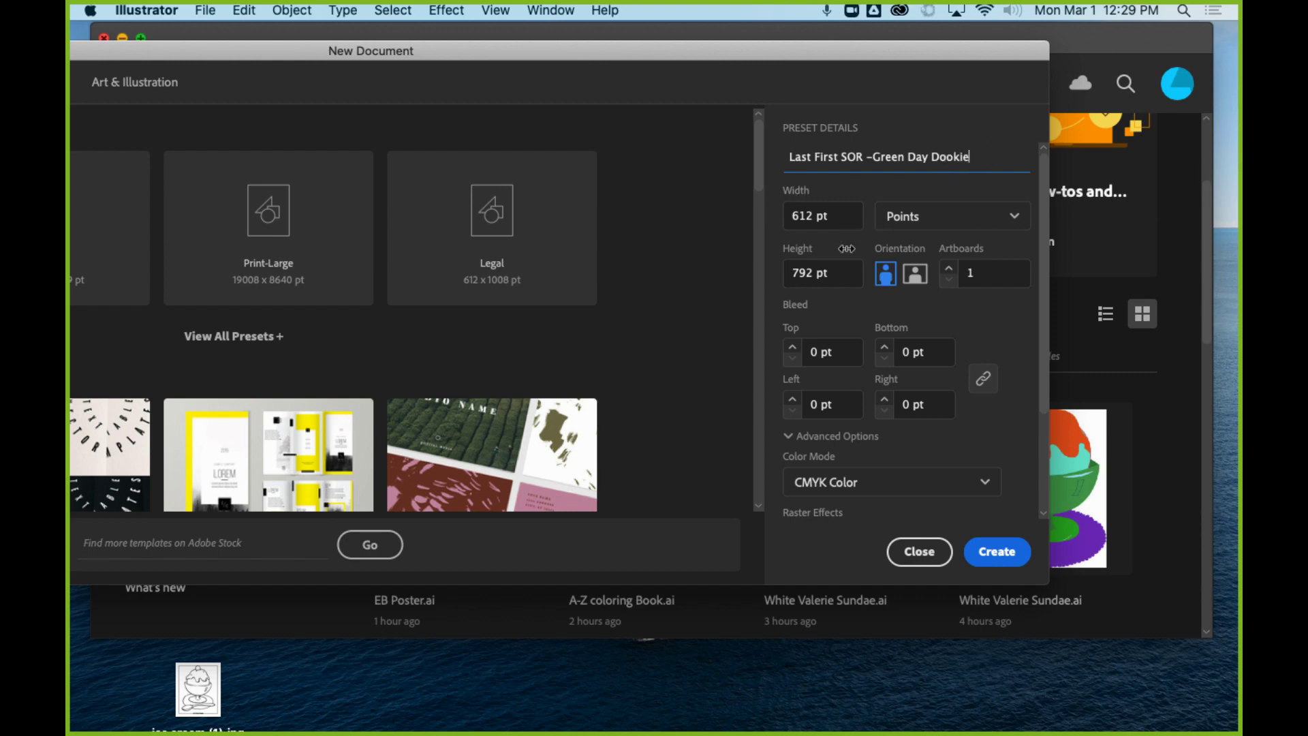
{"action": "left_click", "coordinate": [1014, 218]}
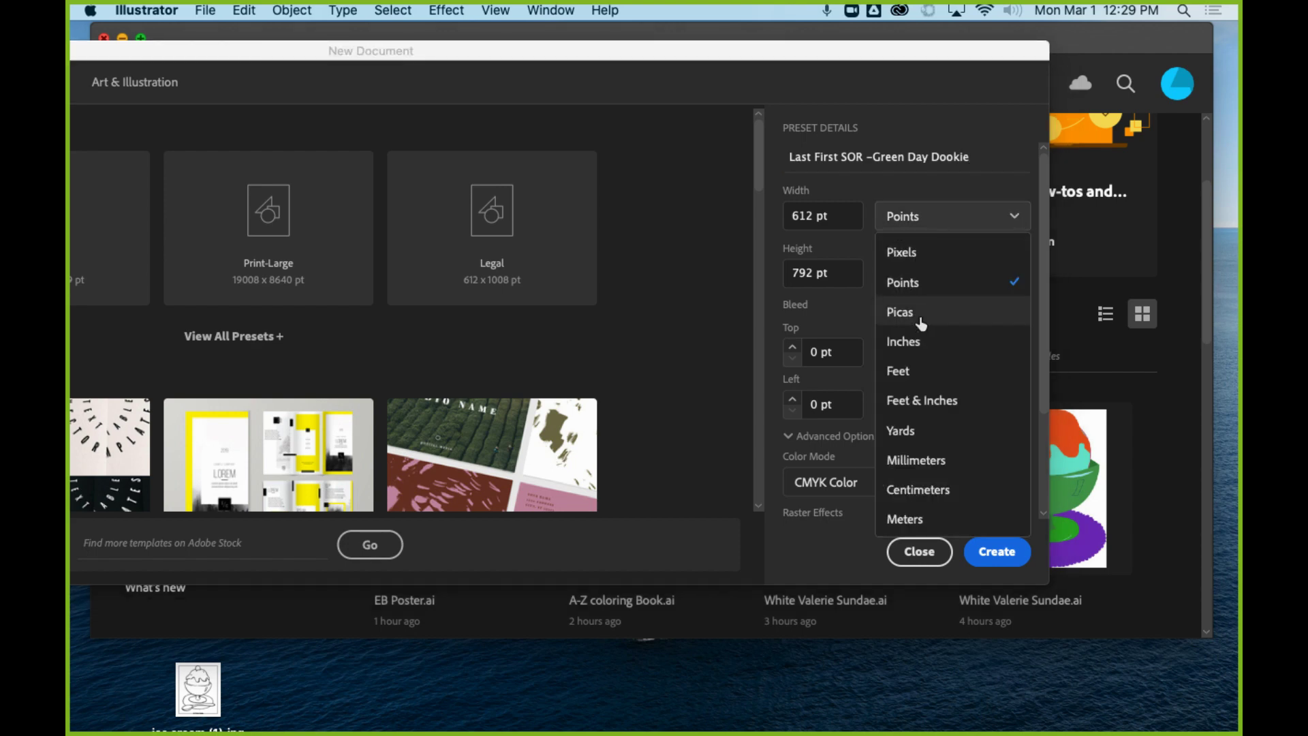
Step: Switch units to inches and set the page to 11 × 17 in, portrait orientation
{"action": "left_click", "coordinate": [919, 351]}
{"action": "left_click_drag", "start_coordinate": [832, 216], "coordinate": [766, 225]}
{"action": "type", "text": "111"}
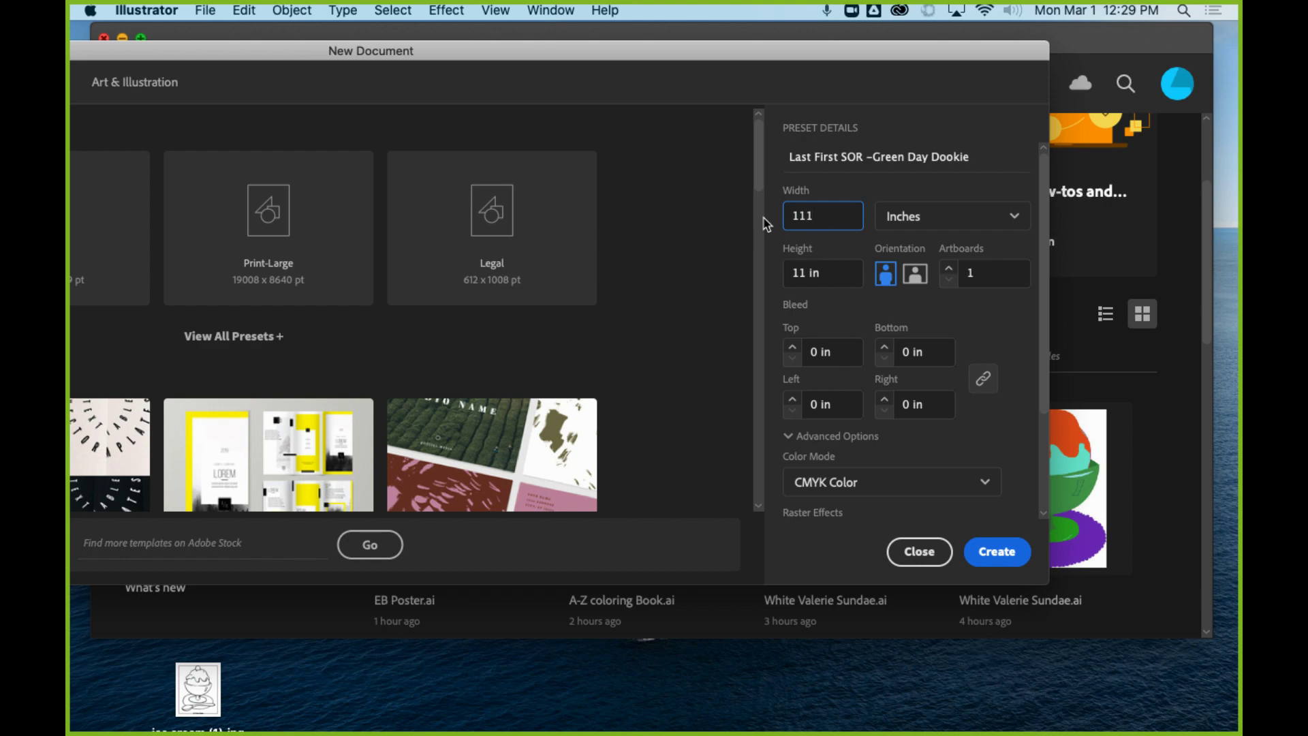
{"action": "left_click_drag", "start_coordinate": [832, 275], "coordinate": [741, 284]}
{"action": "type", "text": "17"}
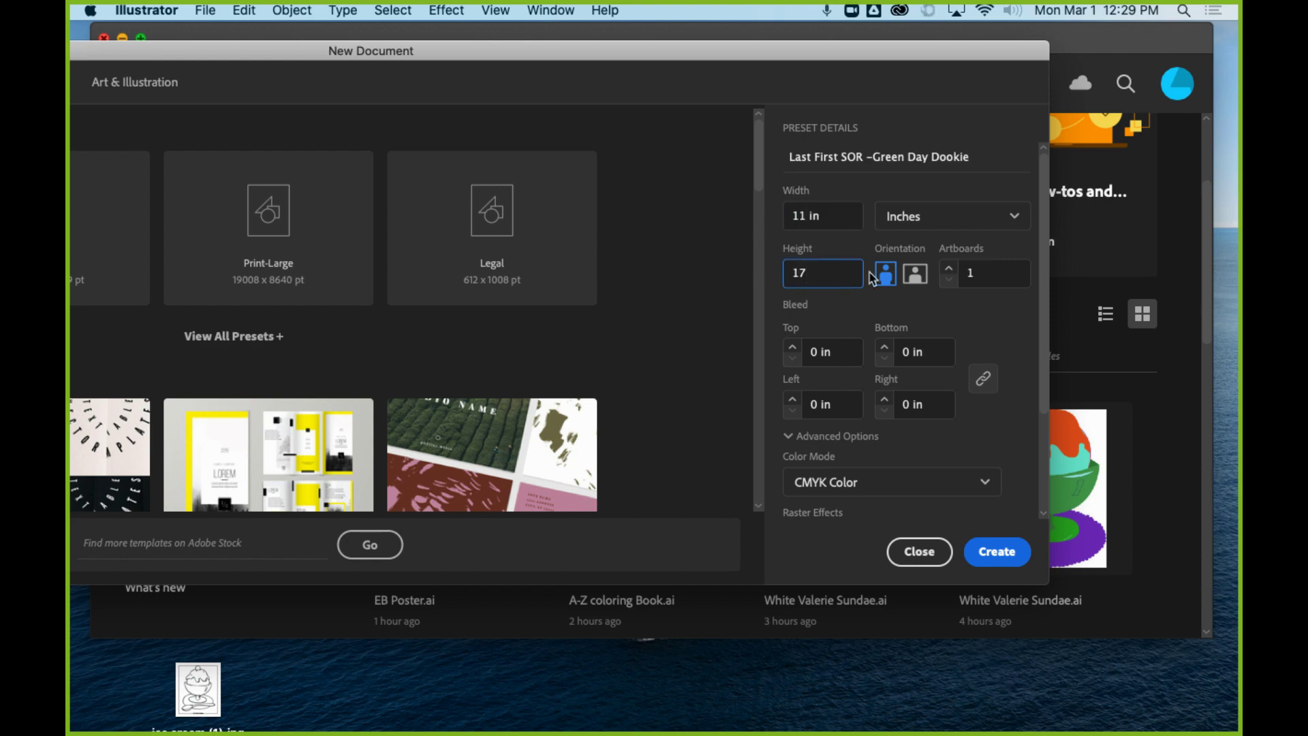
{"action": "left_click", "coordinate": [915, 274]}
{"action": "left_click", "coordinate": [888, 278]}
Step: Change Color Mode to RGB Color, keeping Raster Effects at High (300 ppi)
{"action": "scroll", "coordinate": [1039, 246], "scroll_direction": "down", "scroll_amount": 4}
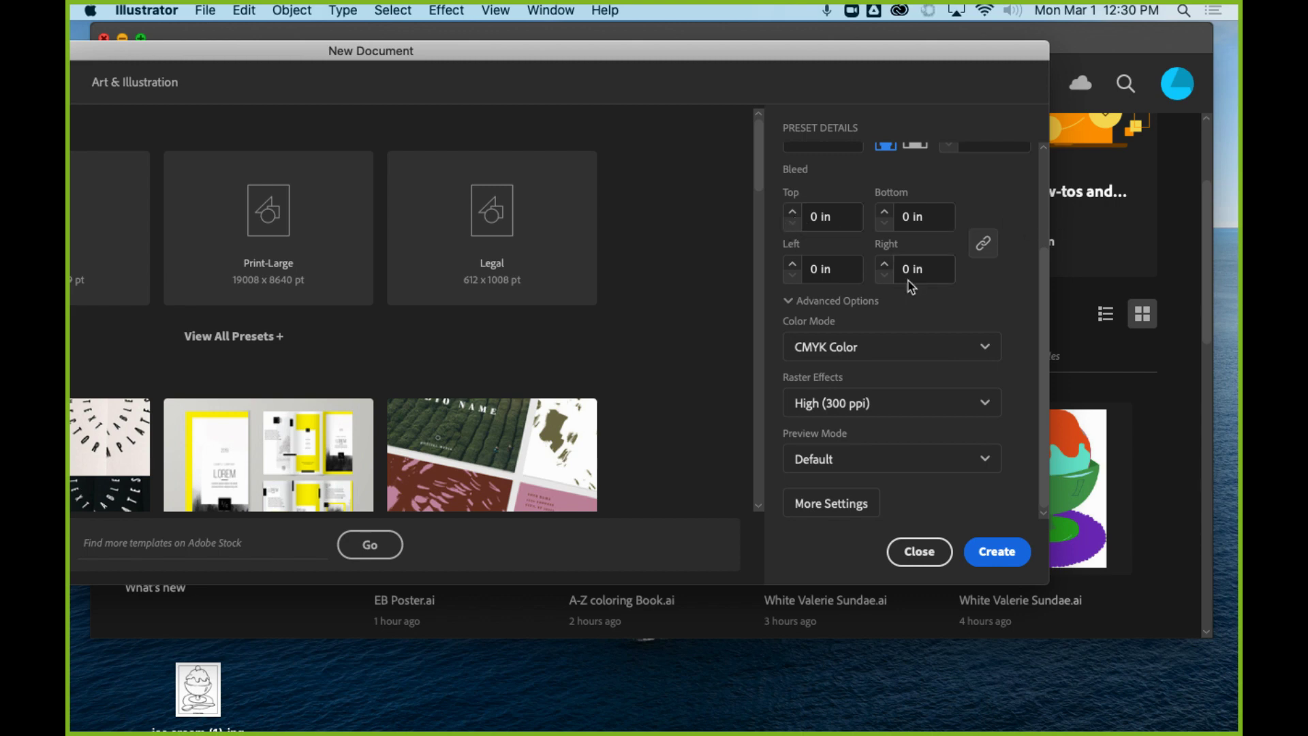
{"action": "left_click", "coordinate": [841, 352]}
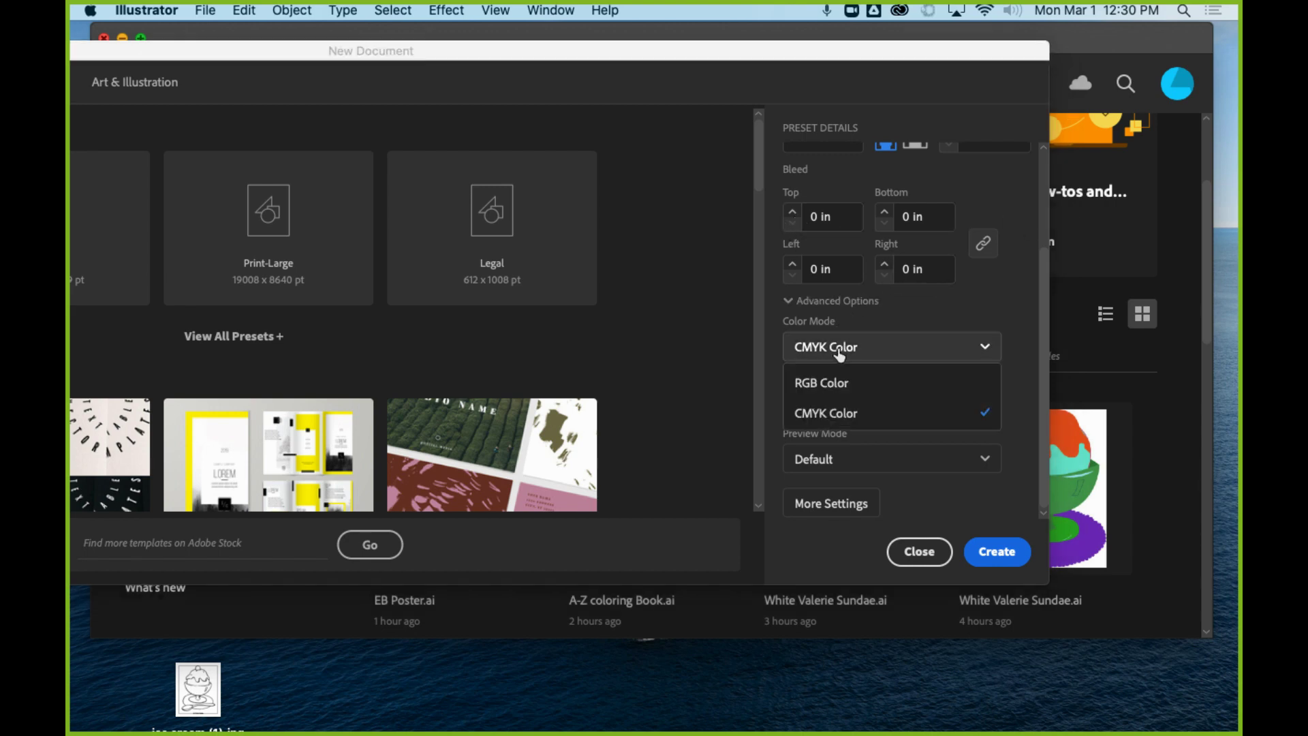
{"action": "left_click", "coordinate": [831, 413]}
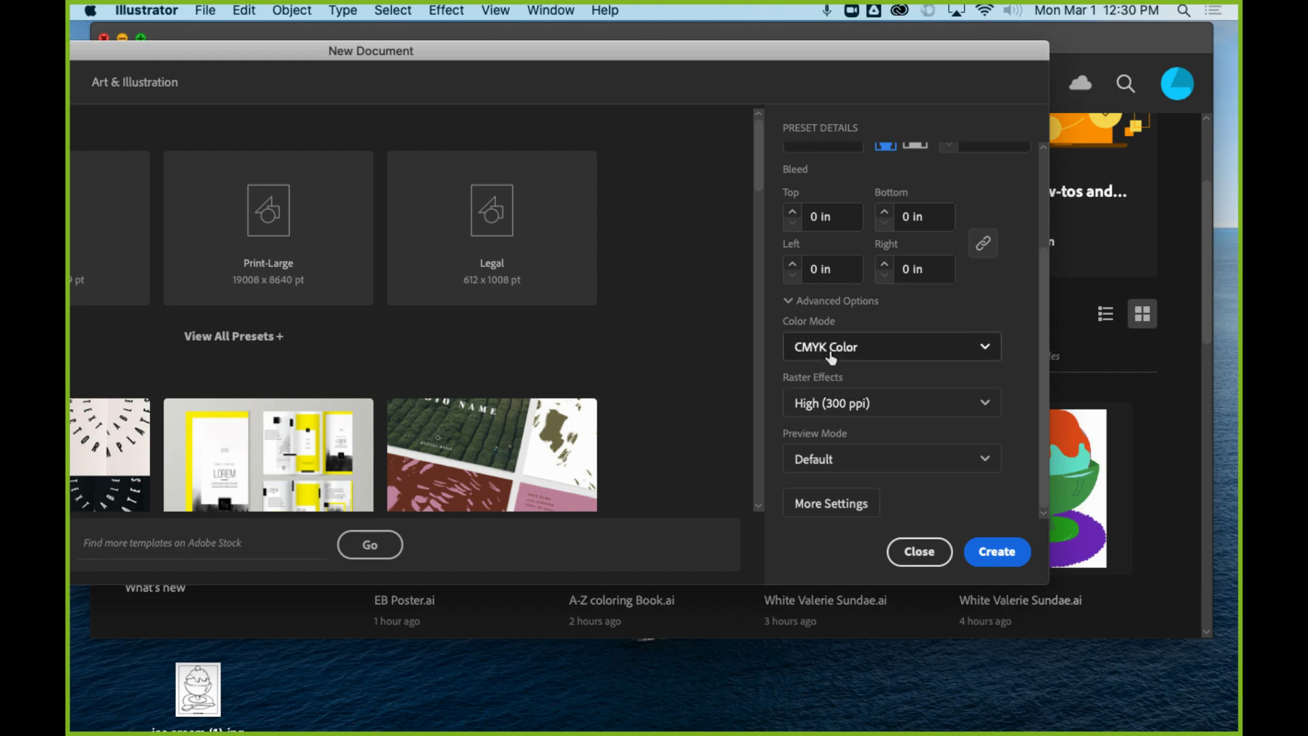
{"action": "left_click", "coordinate": [874, 354]}
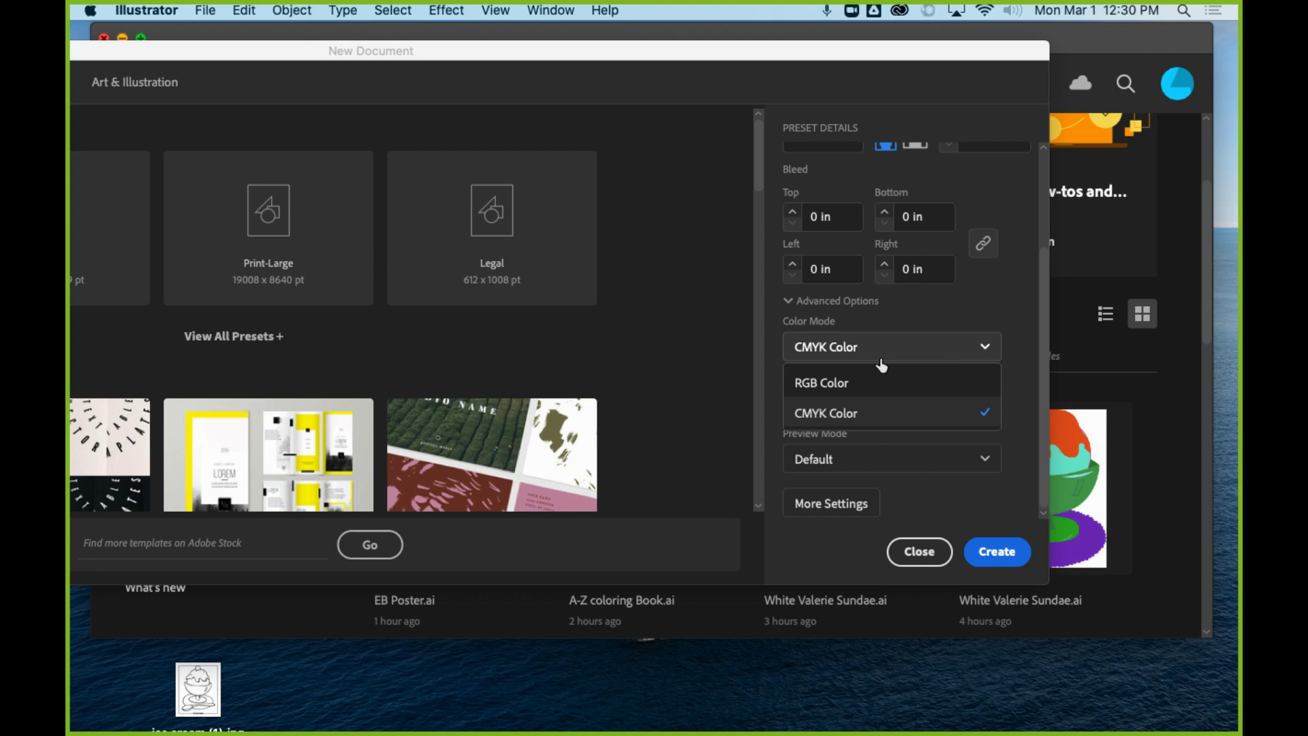
{"action": "left_click", "coordinate": [826, 385]}
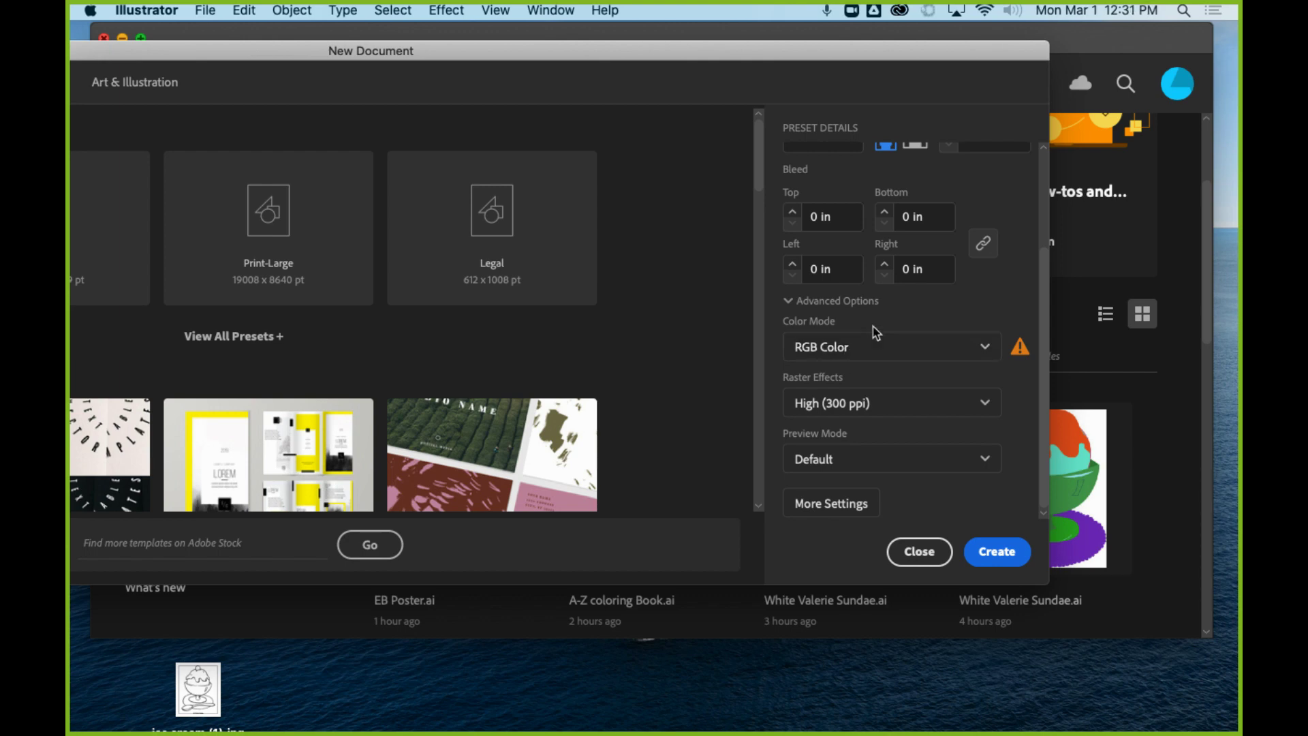
{"action": "left_click", "coordinate": [880, 408]}
{"action": "left_click", "coordinate": [899, 409]}
{"action": "left_click_drag", "start_coordinate": [1043, 575], "coordinate": [1079, 582]}
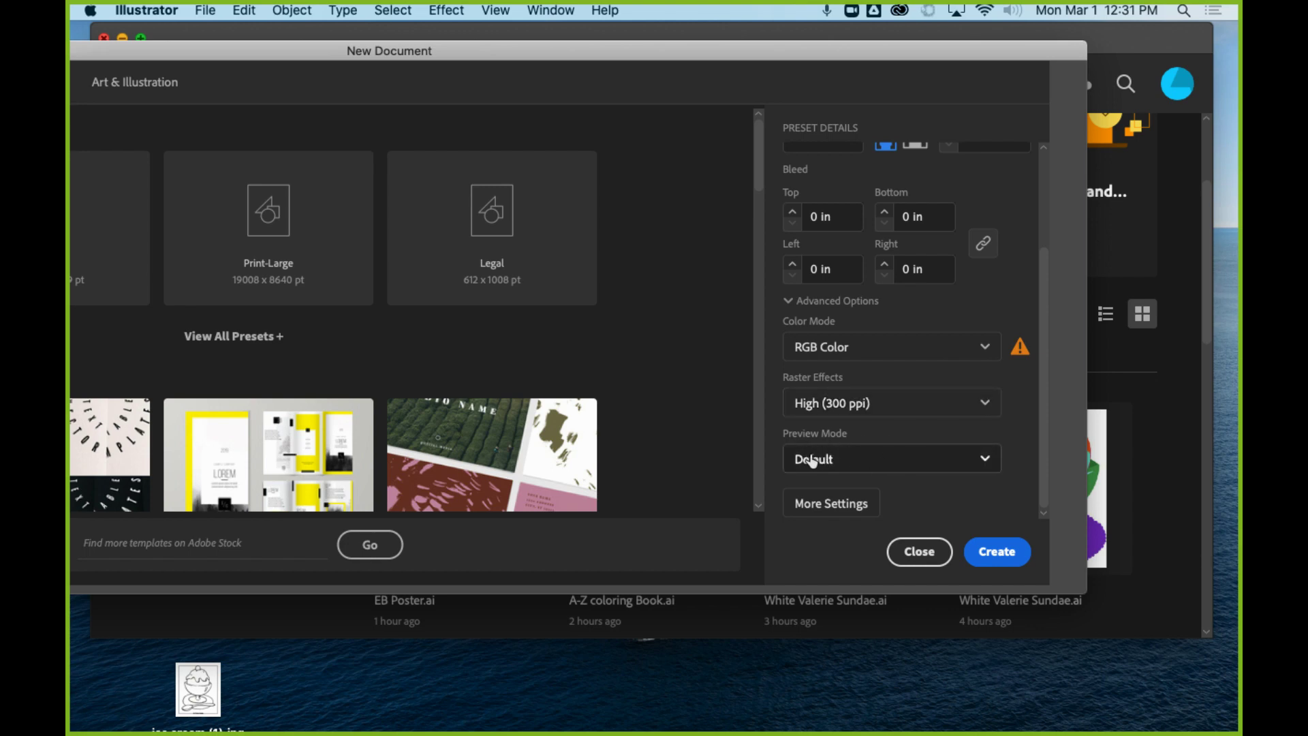
Step: Review More Settings and create the 'Last First SOR –Green Day Dookie' document
{"action": "left_click", "coordinate": [845, 504]}
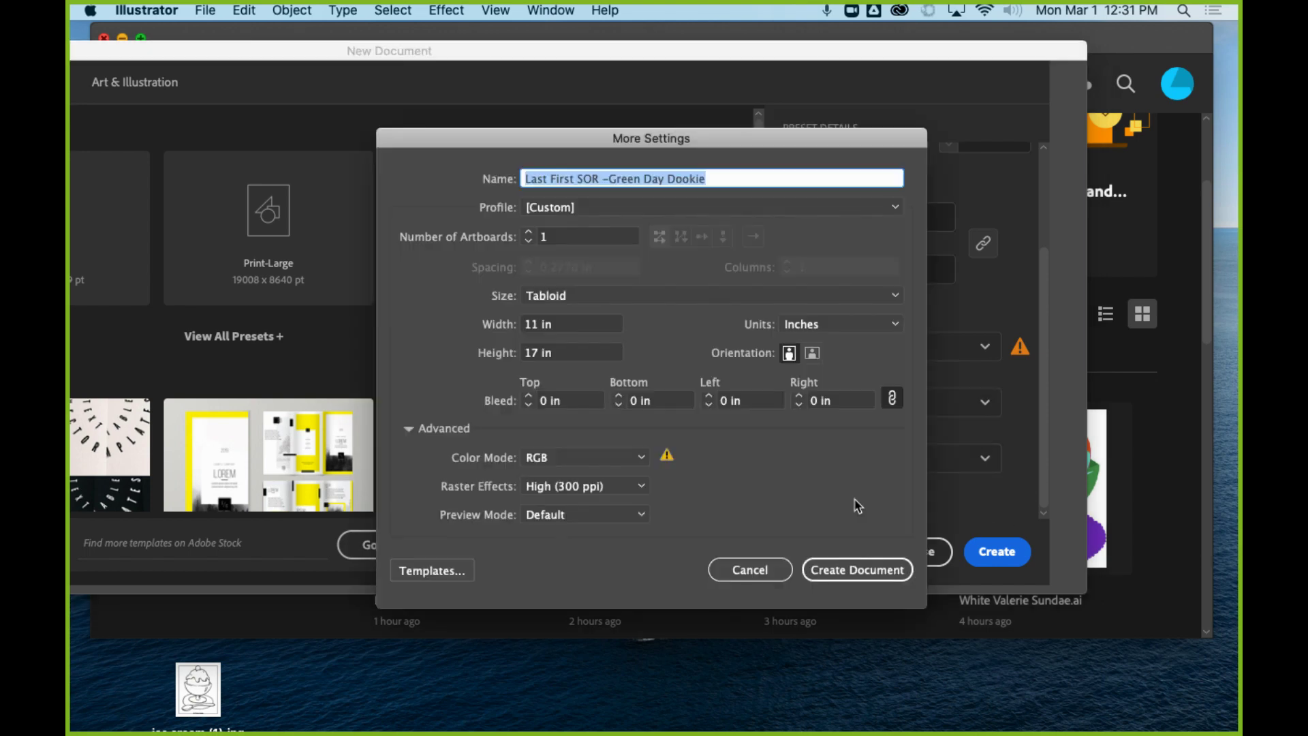
{"action": "left_click", "coordinate": [845, 571]}
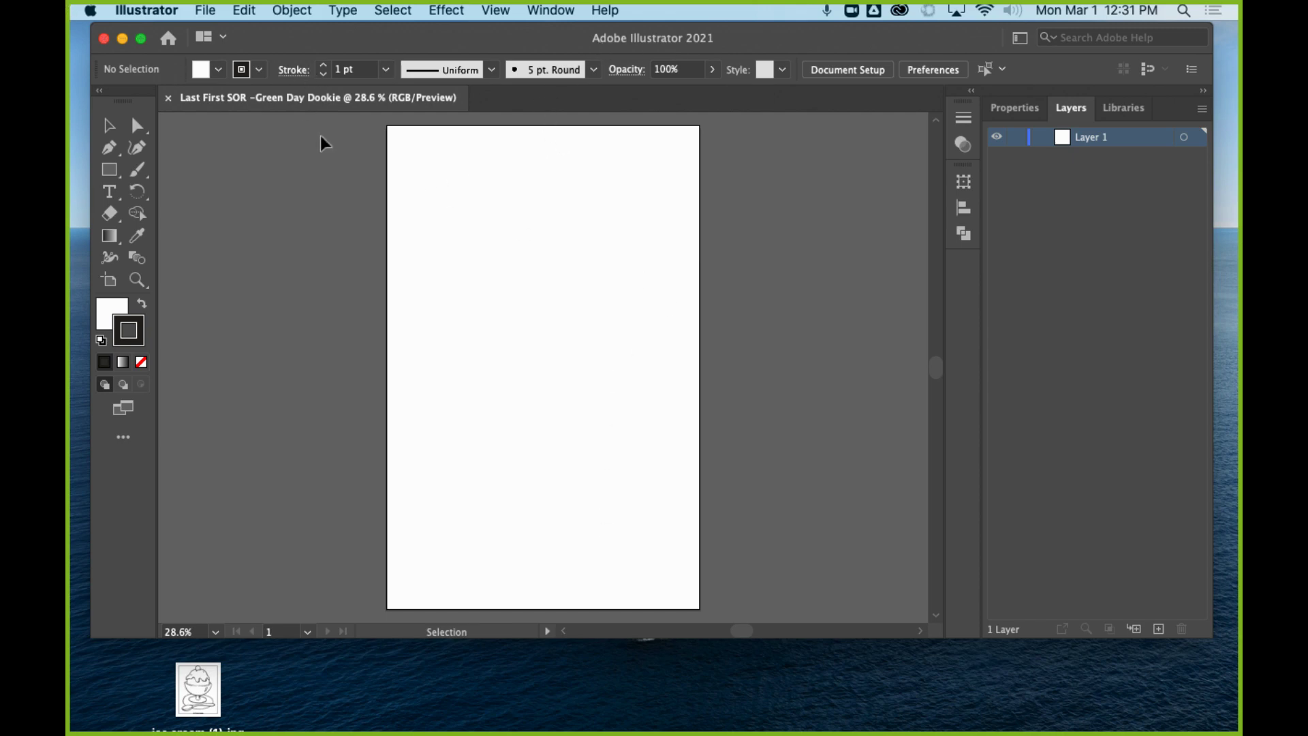
{"action": "left_click", "coordinate": [446, 11]}
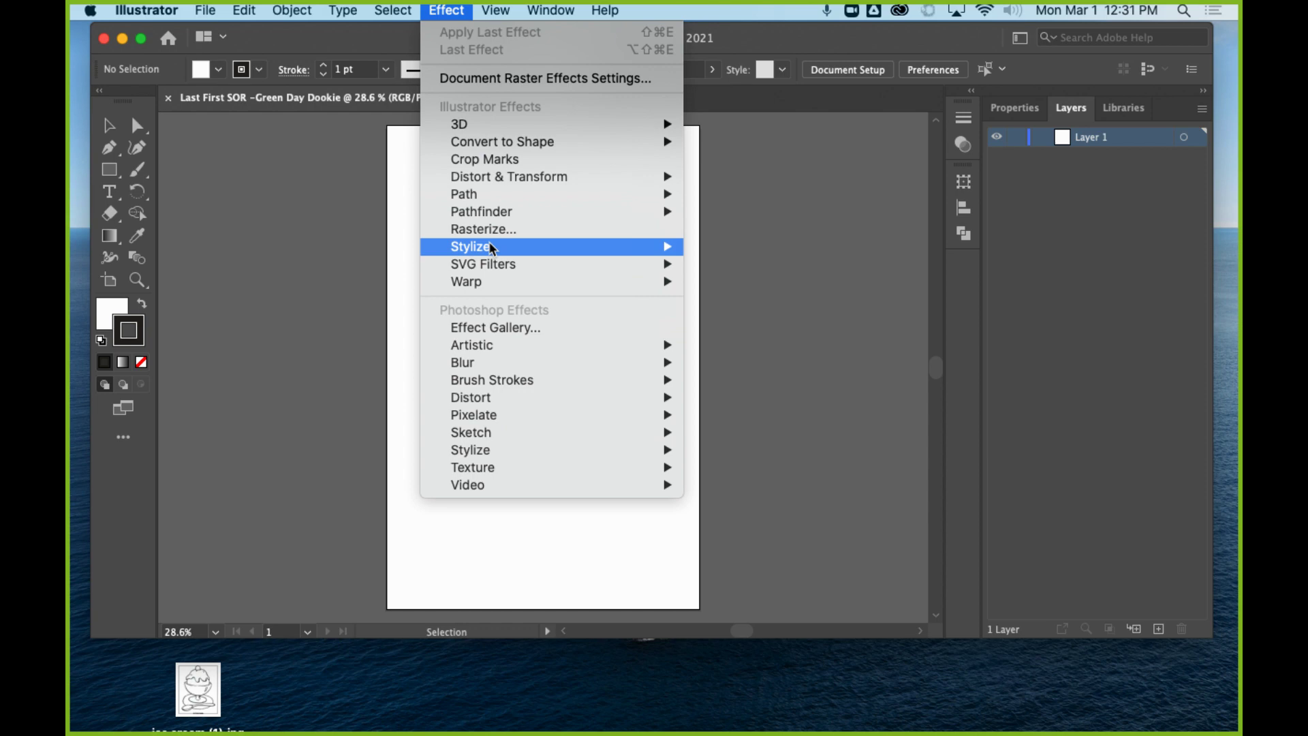
{"action": "mouse_move", "coordinate": [517, 366]}
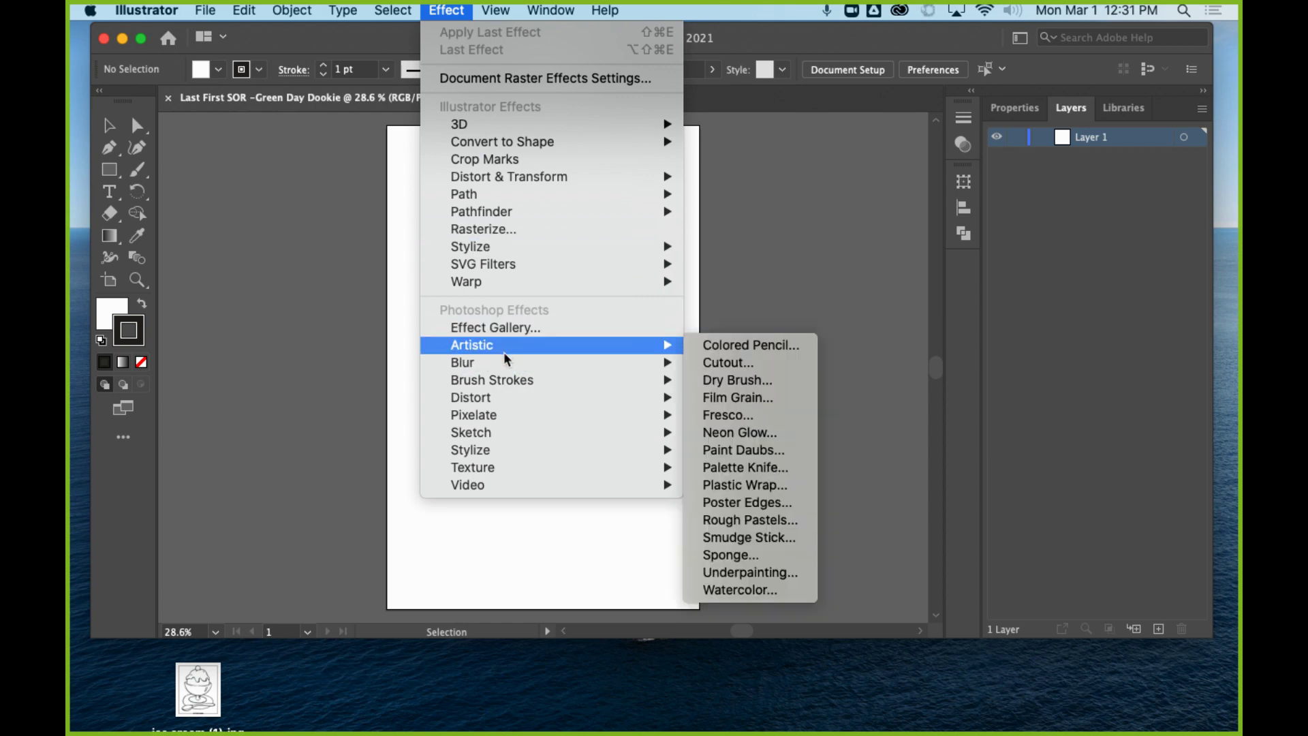
{"action": "left_click", "coordinate": [516, 330]}
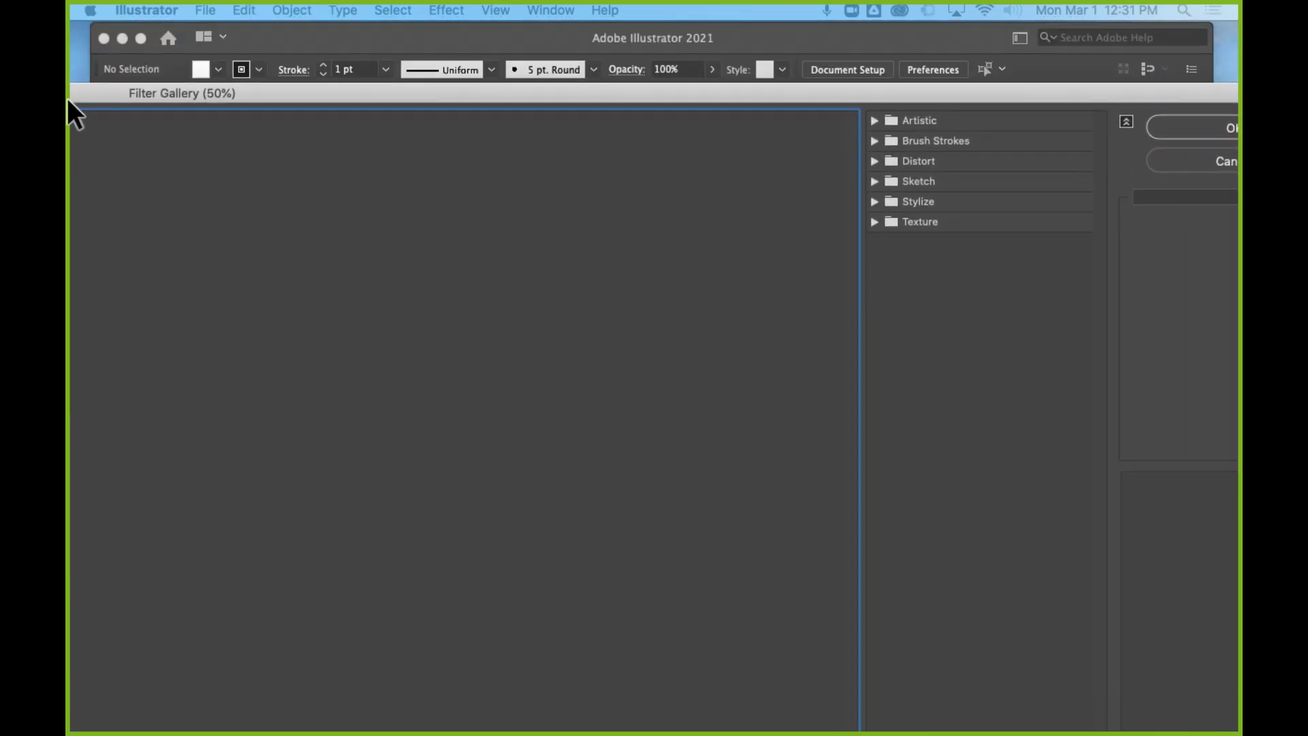
{"action": "left_click", "coordinate": [870, 60]}
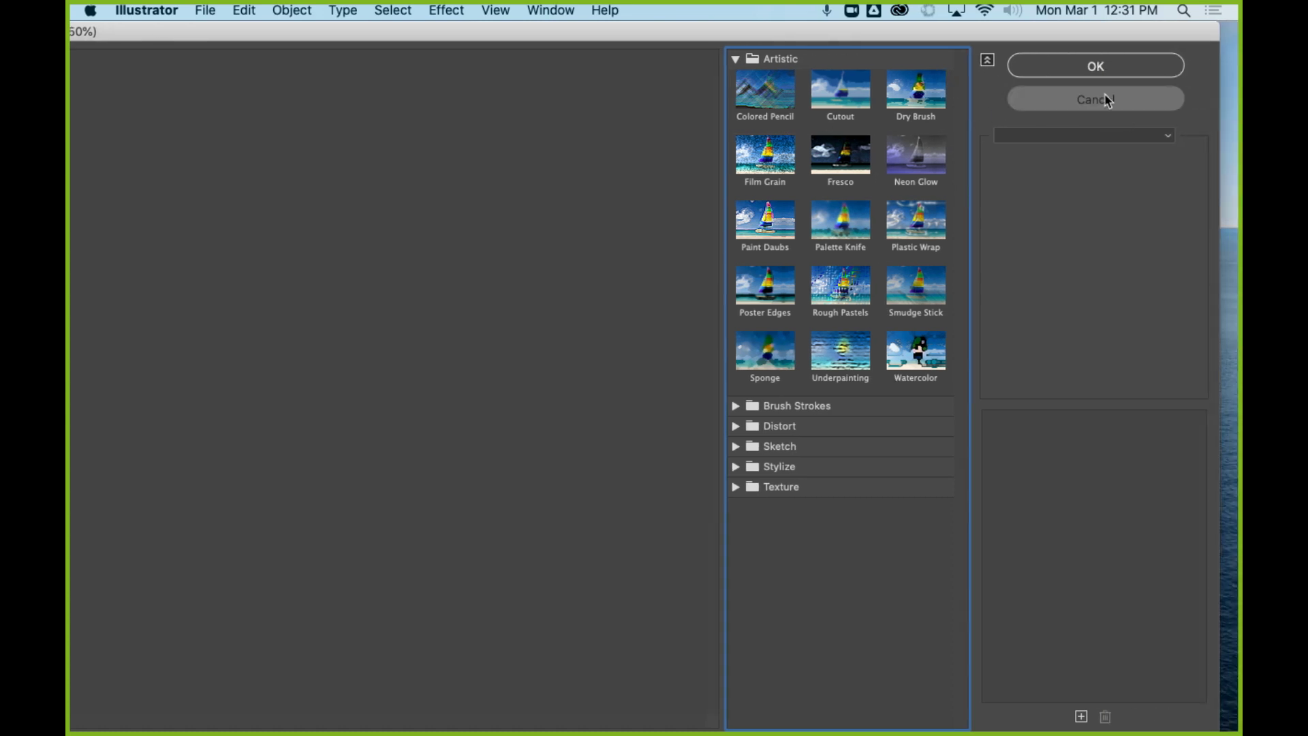
{"action": "left_click", "coordinate": [1104, 99]}
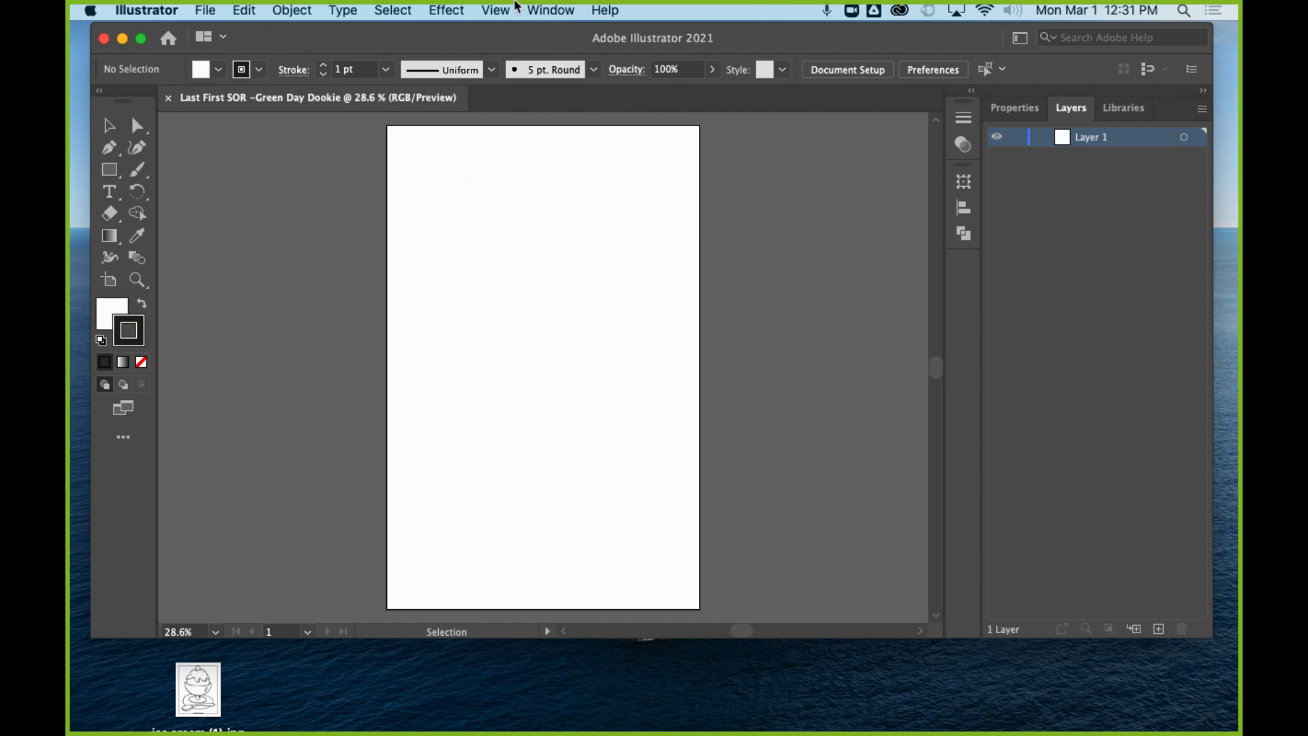
Step: Switch the document to CMYK Color via File > Document Color Mode
{"action": "left_click", "coordinate": [275, 8]}
{"action": "mouse_move", "coordinate": [256, 9]}
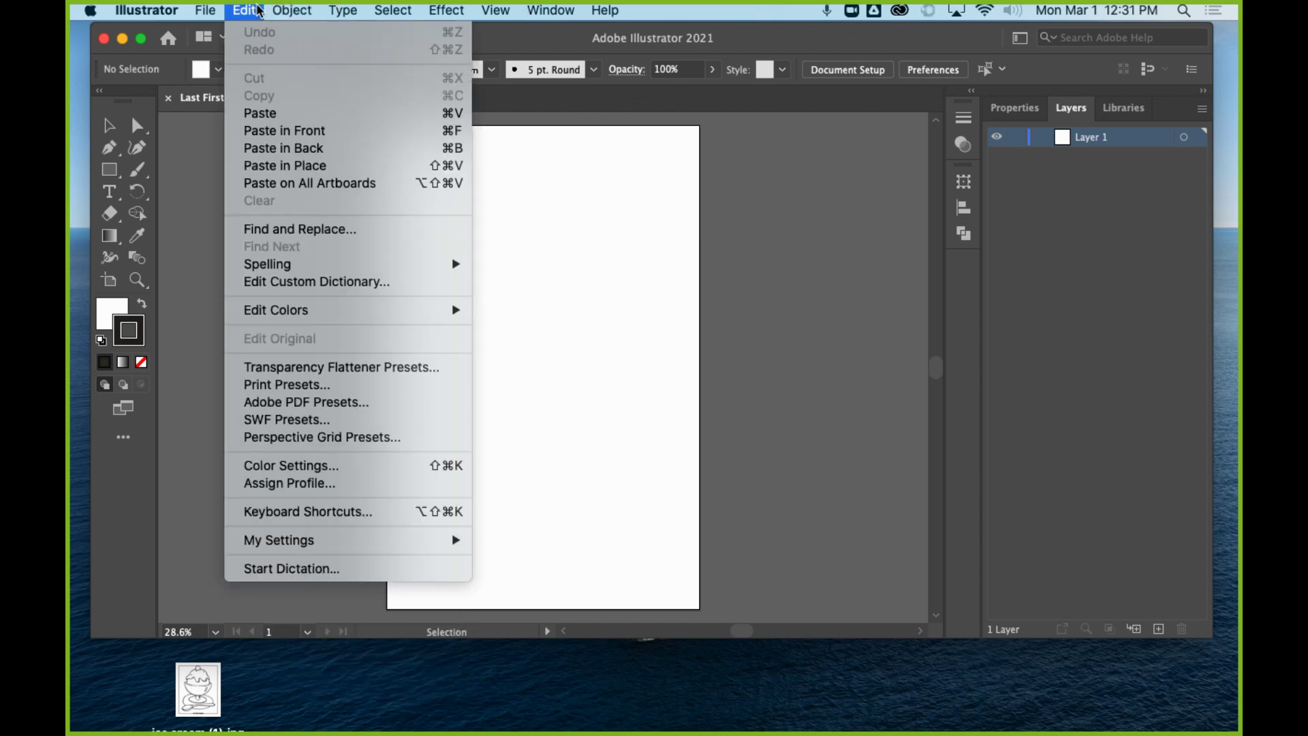
{"action": "mouse_move", "coordinate": [217, 9]}
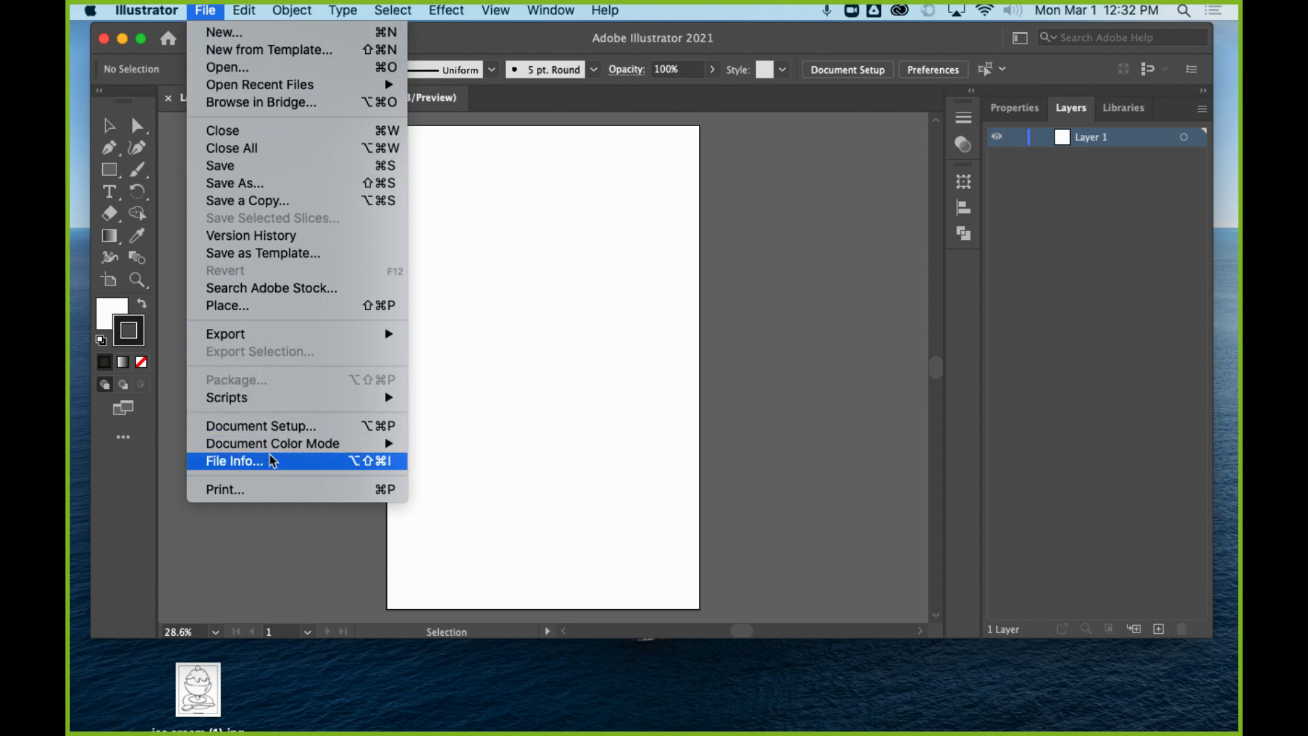
{"action": "mouse_move", "coordinate": [281, 449]}
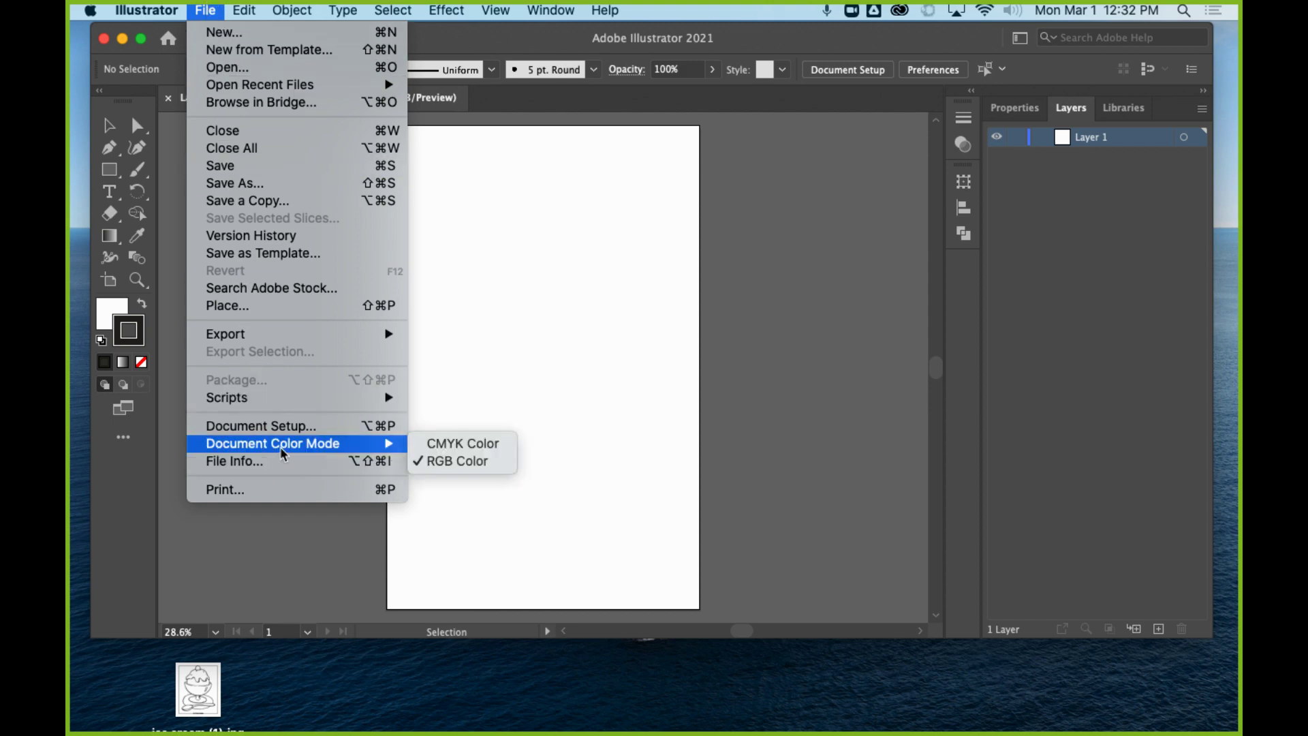
{"action": "left_click", "coordinate": [464, 444]}
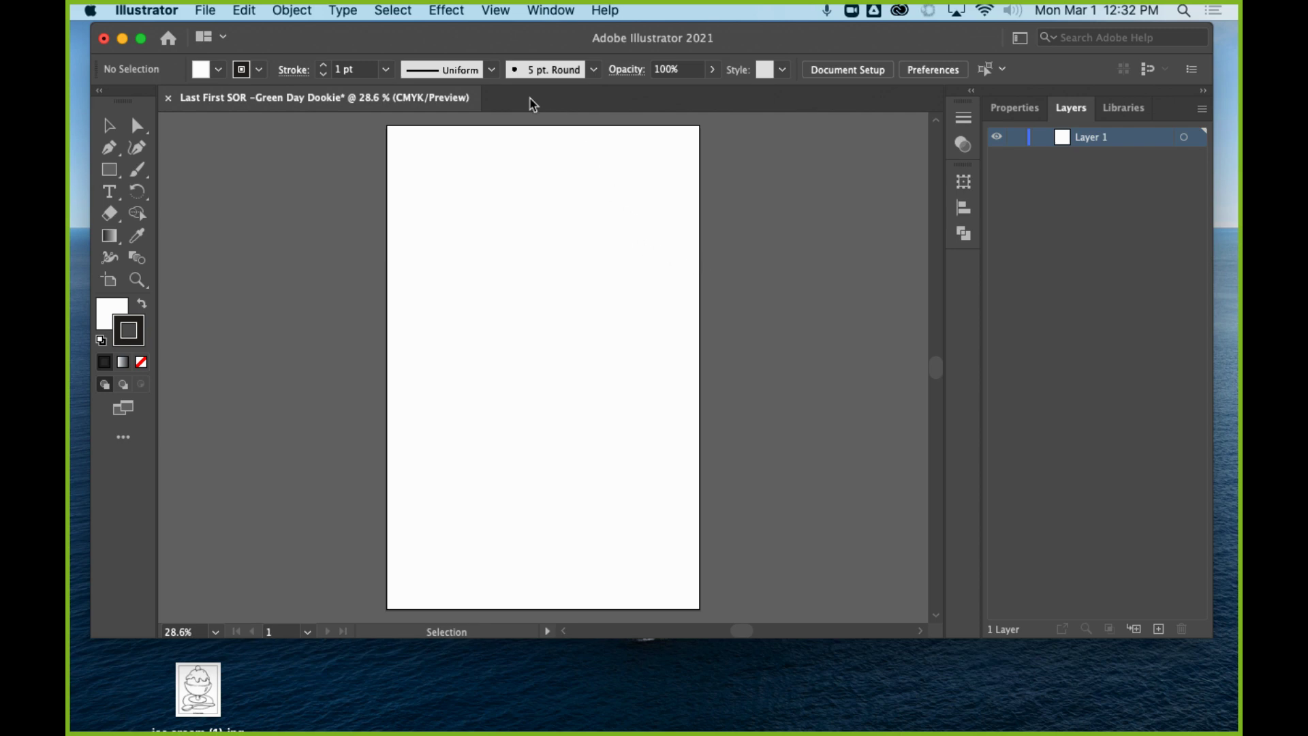
{"action": "left_click", "coordinate": [292, 10]}
{"action": "left_click", "coordinate": [290, 19]}
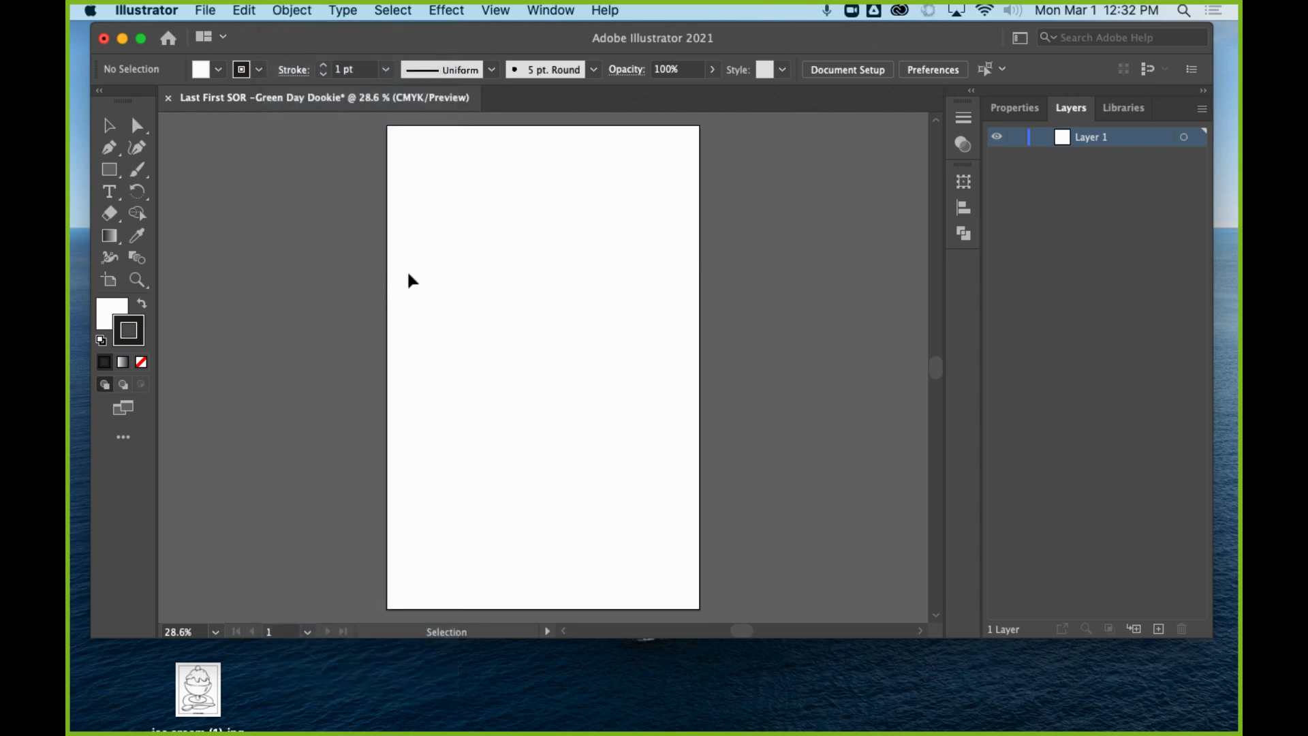